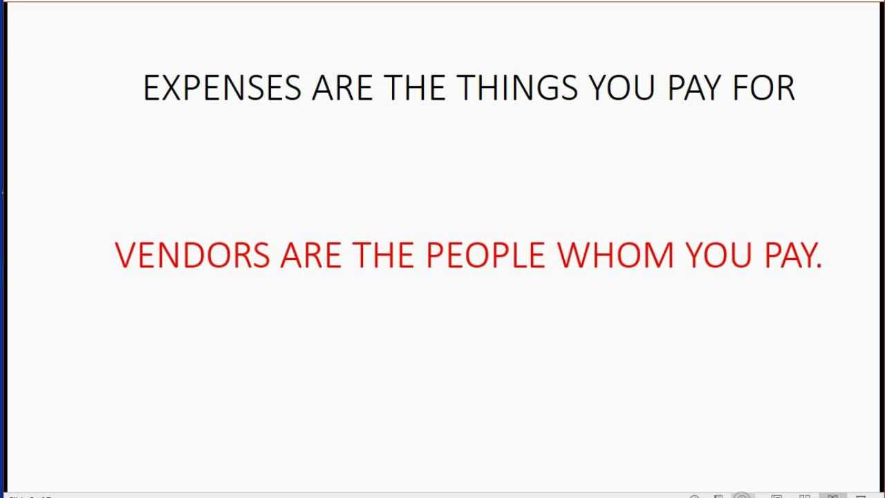
key(Page_Down)
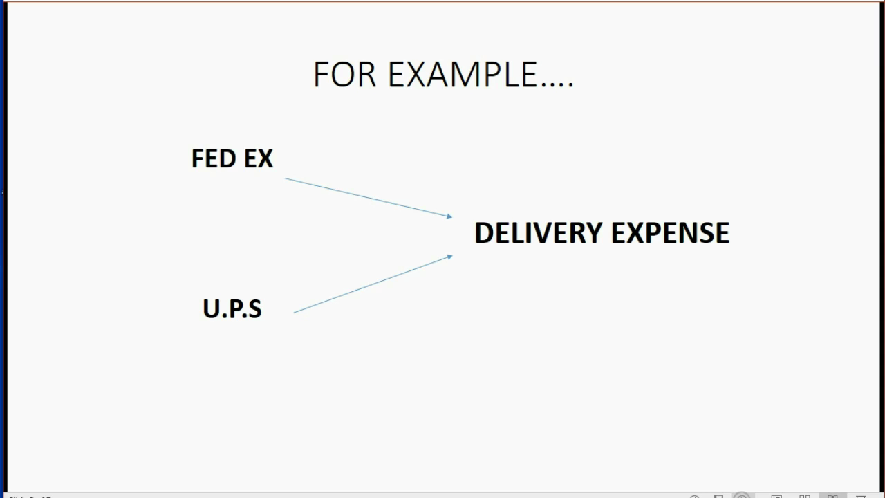
key(Page_Down)
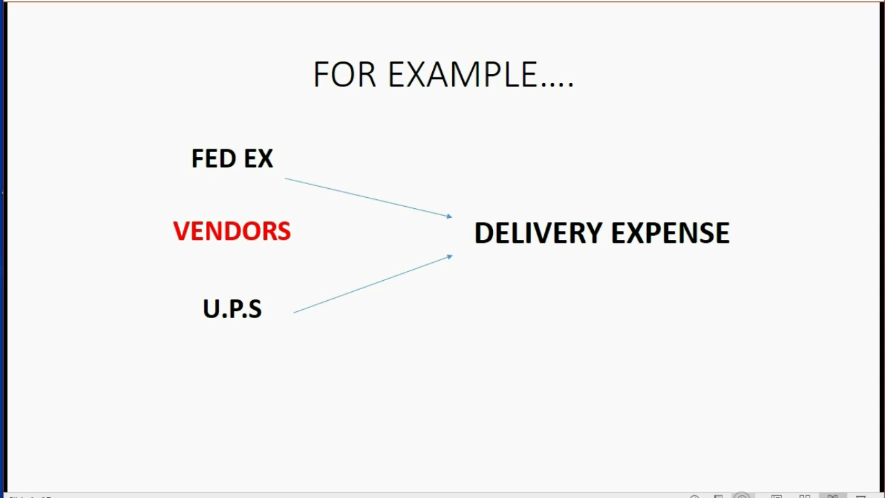
key(Page_Down)
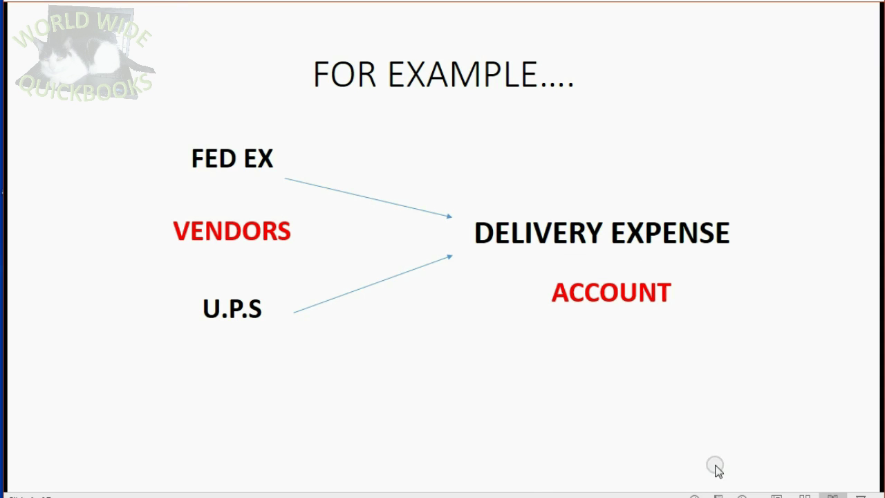
key(Page_Down)
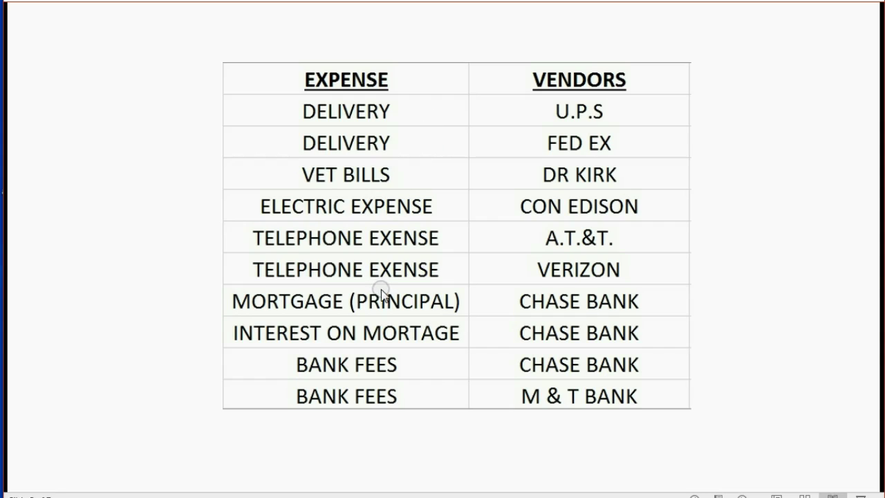
click(527, 360)
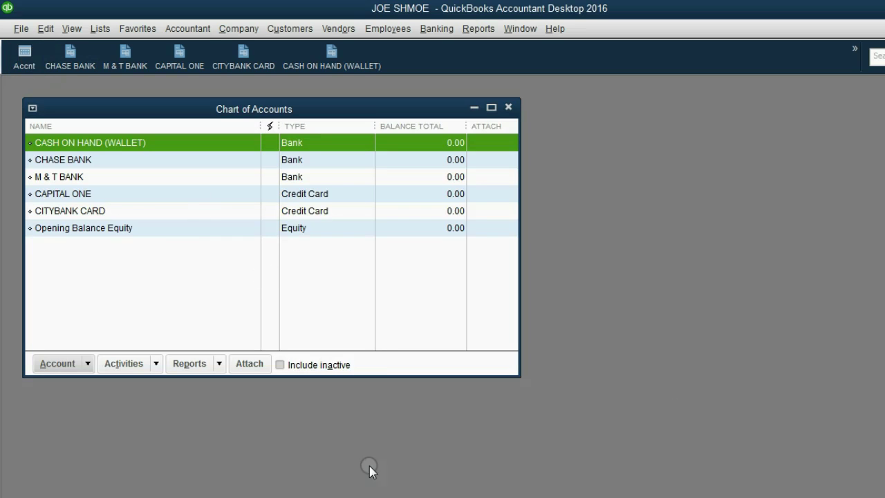
Step: Move the PowerPoint expense list aside, and start a new Expense account from the QuickBooks Chart of Accounts
click(435, 453)
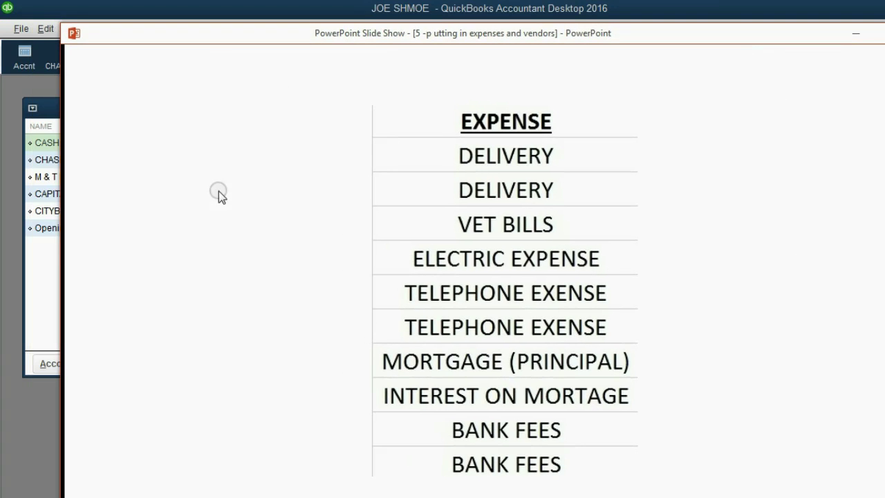
drag(287, 36, 450, 21)
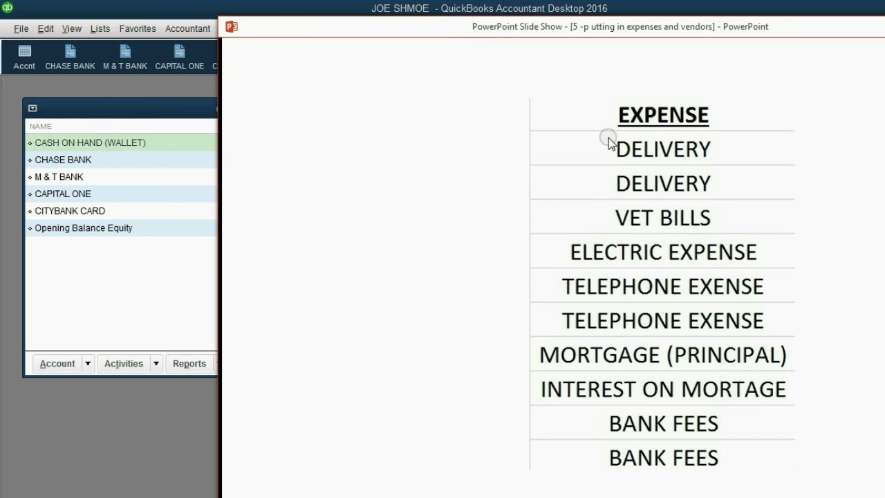
click(87, 363)
click(86, 148)
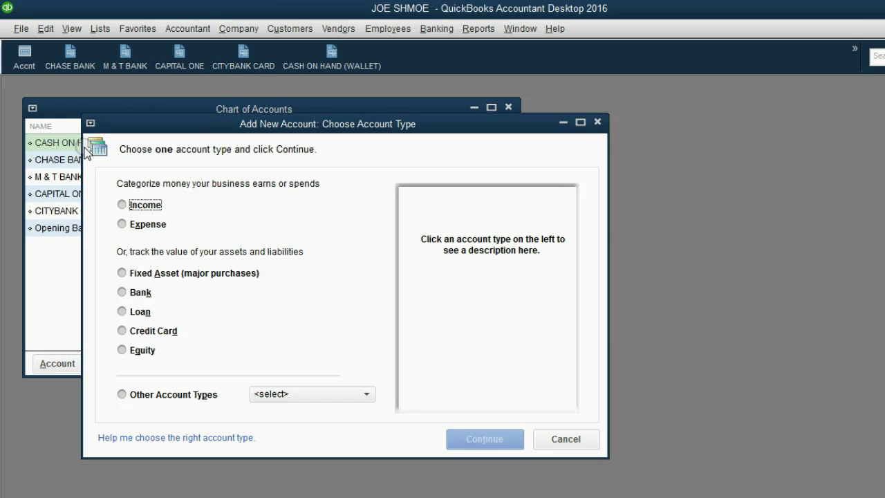
click(128, 226)
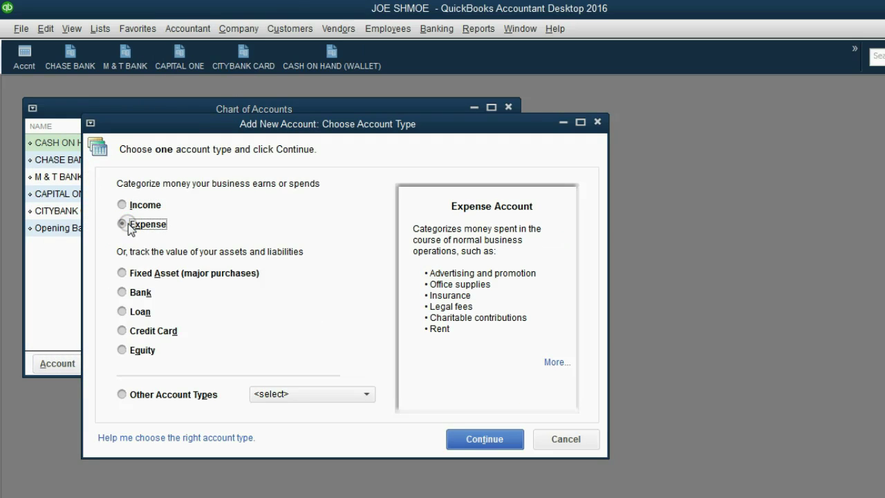
click(475, 438)
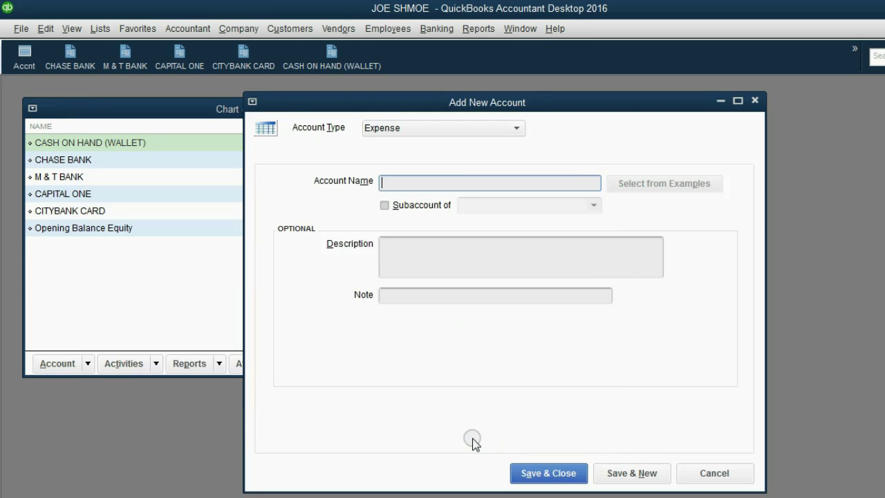
Step: Review the available account types, move the Add New Account window over the chart, and consult the expense list in PowerPoint
click(391, 128)
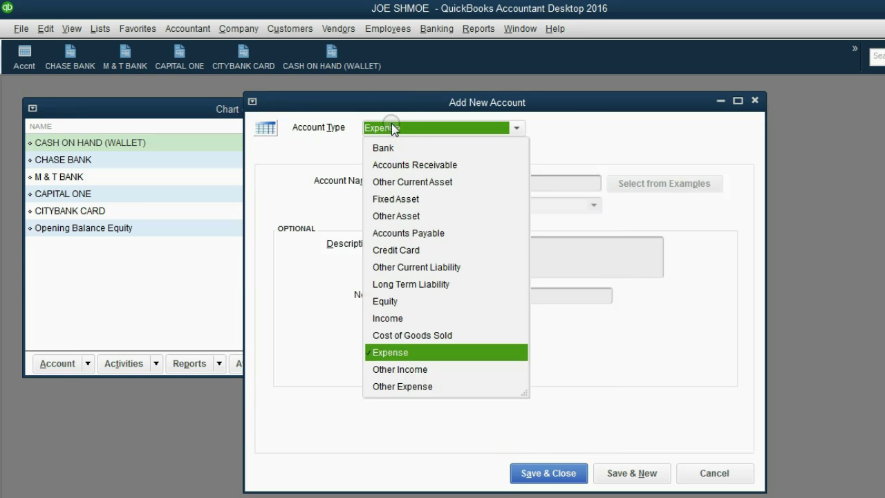
click(392, 128)
drag(384, 107, 272, 109)
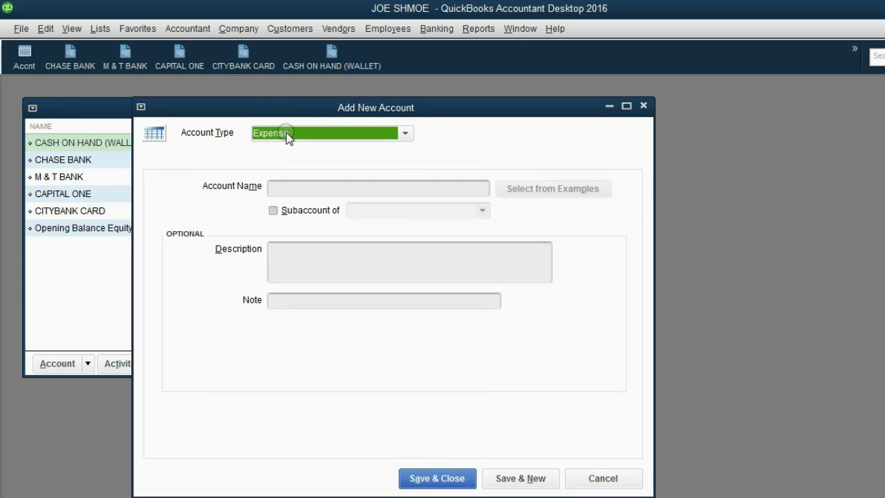
key(alt+Tab)
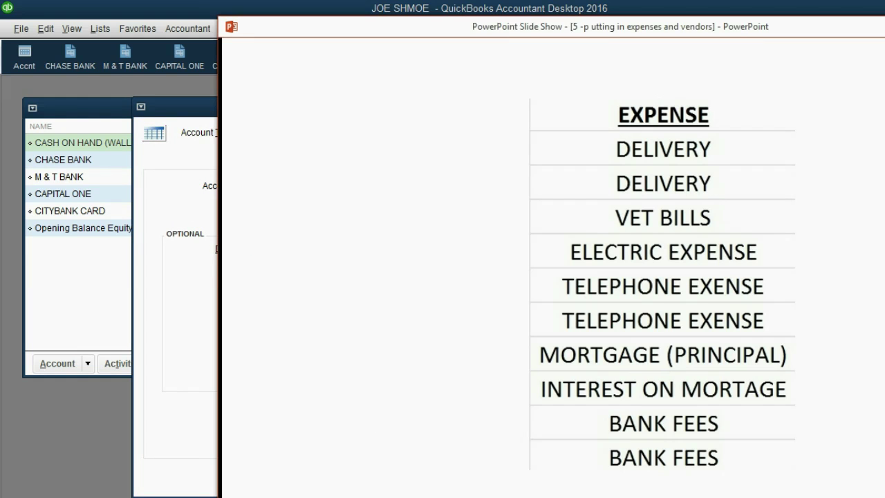
key(alt+Tab)
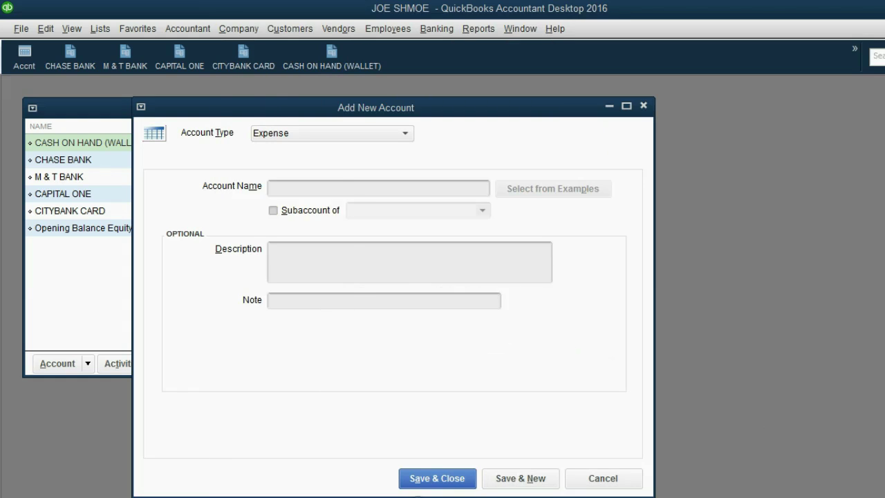
Step: Name the expense account DELIVERY EXPENSE and save it, keeping a blank form open for another account
click(336, 186)
text(DE)
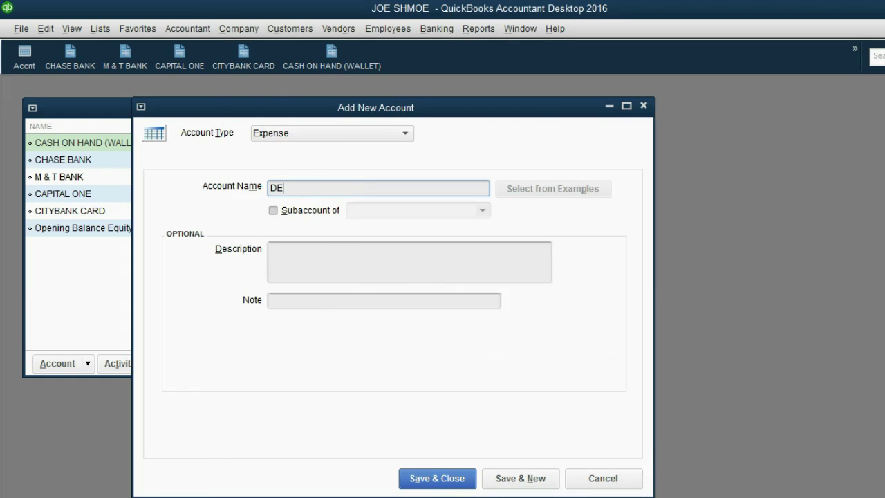
text(LIVERY)
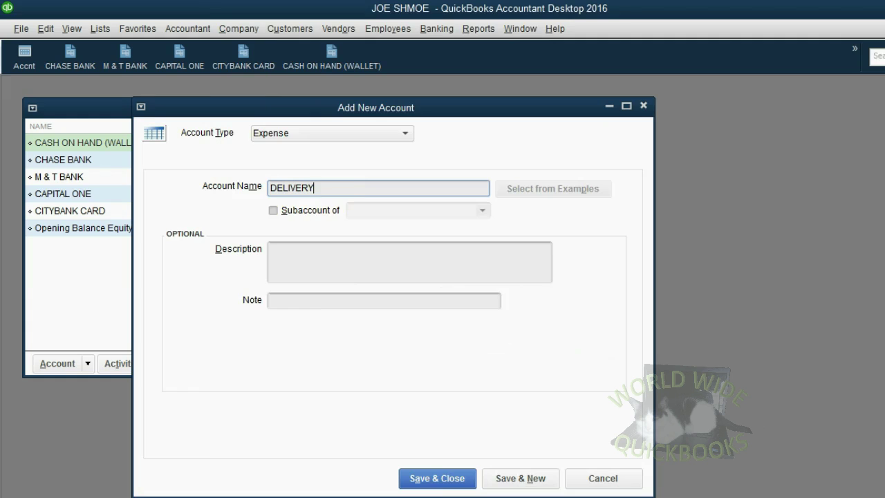
text( EXDPENSE)
click(337, 187)
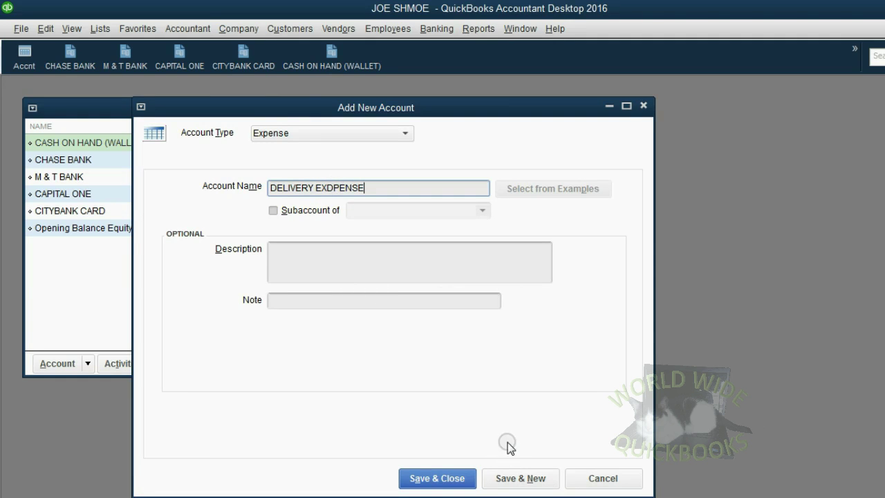
key(BackSpace)
key(BackSpace)
key(BackSpace)
key(BackSpace)
key(BackSpace)
key(BackSpace)
text(PENSE)
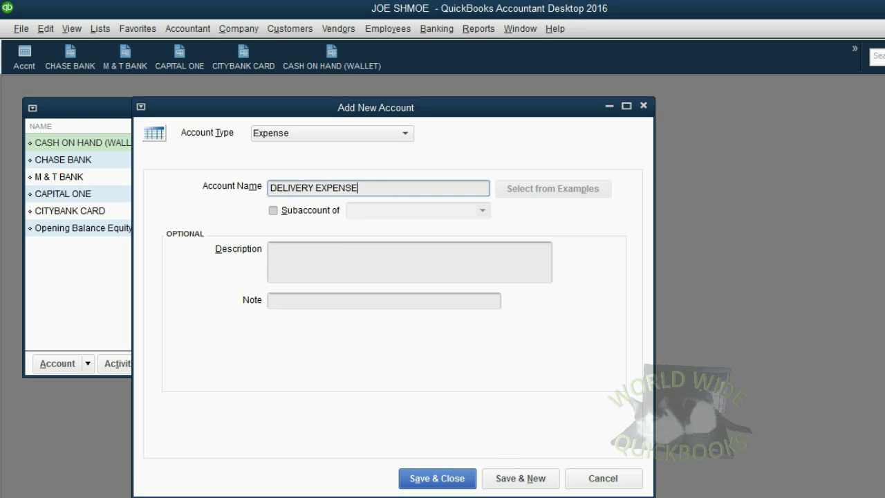
click(521, 485)
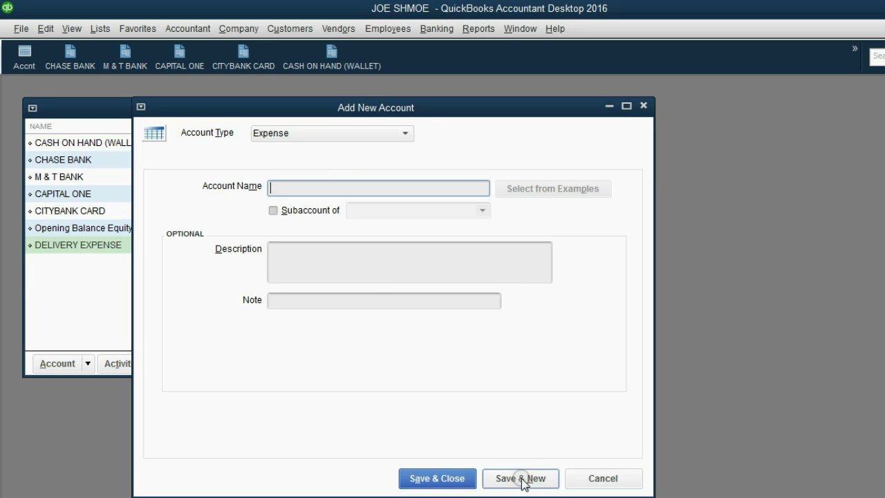
Step: Check the PowerPoint list for the next expense, and save a new expense account named VET BILLS with a blank form following
key(alt+Tab)
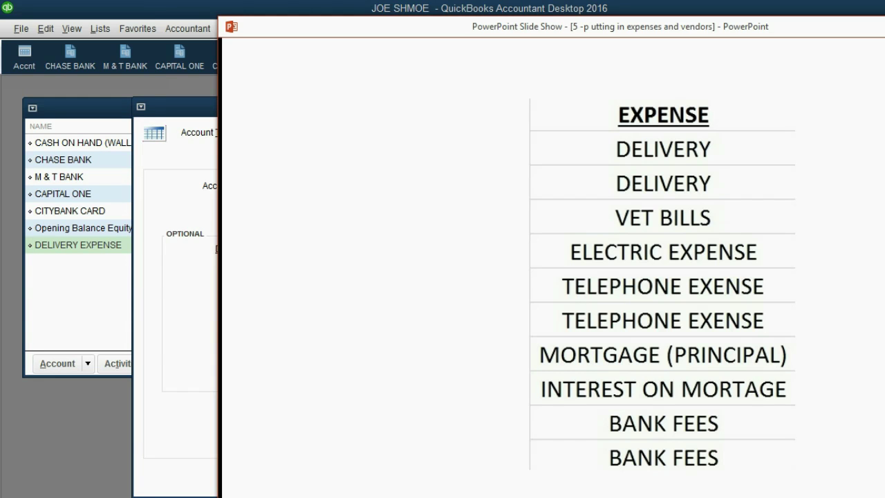
key(alt+Tab)
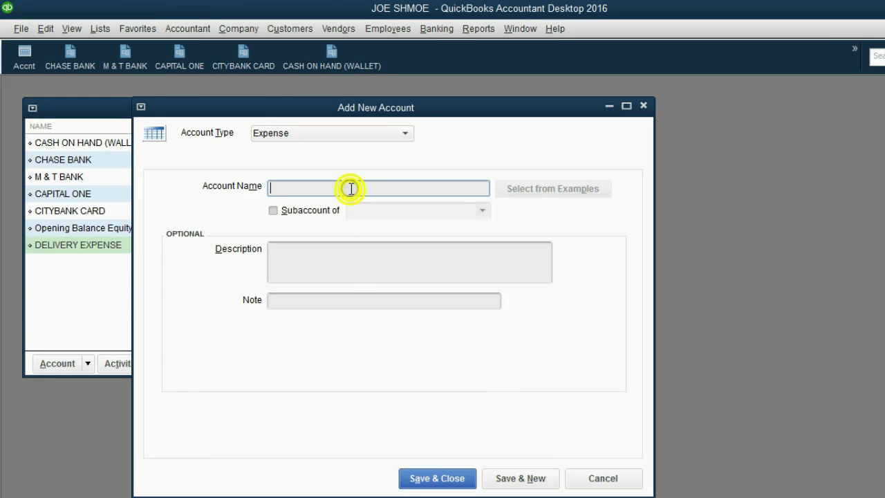
text(VET B)
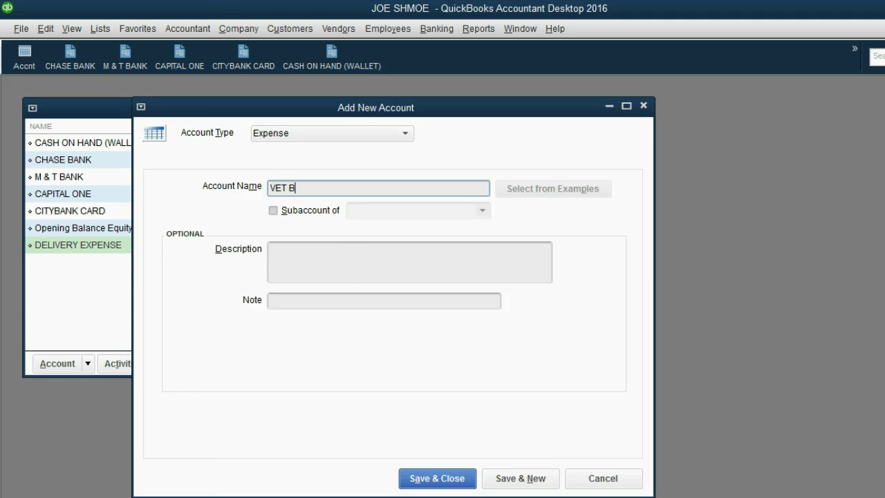
text(ILLS)
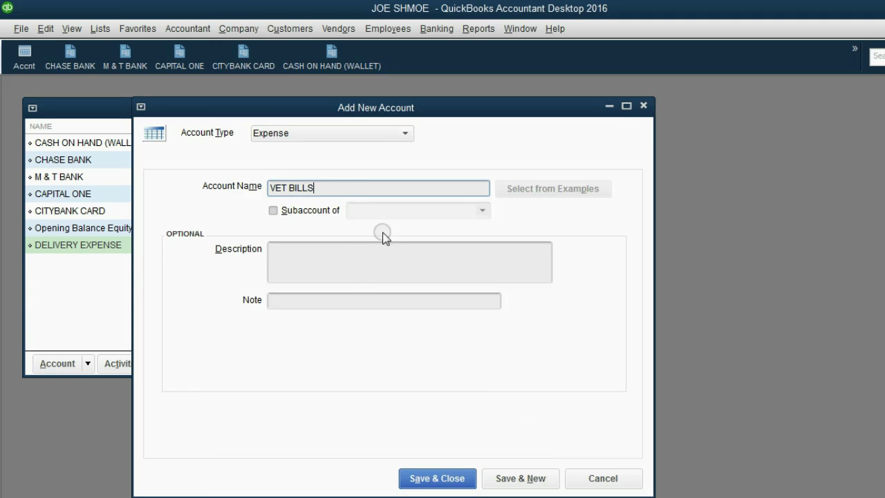
click(516, 478)
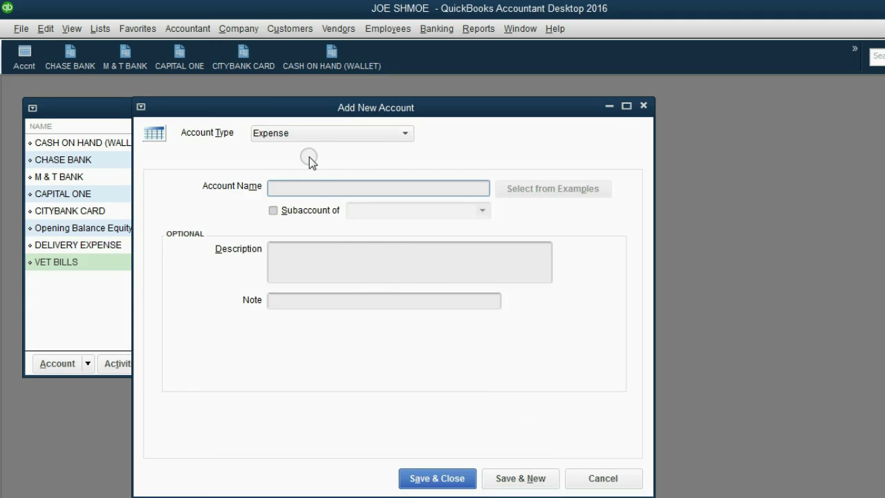
Step: Review the DELIVERY EXPENSE and VET BILLS entries in the Chart of Accounts and the type selected for the new account
click(104, 264)
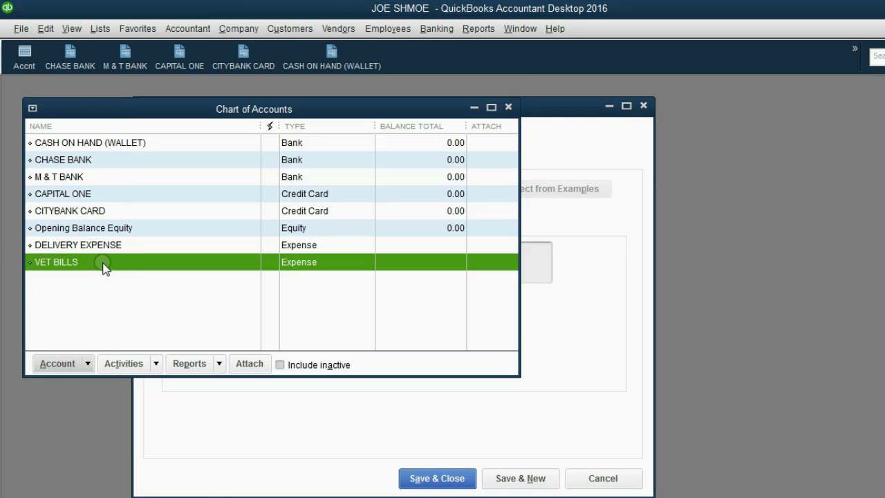
click(104, 245)
click(103, 263)
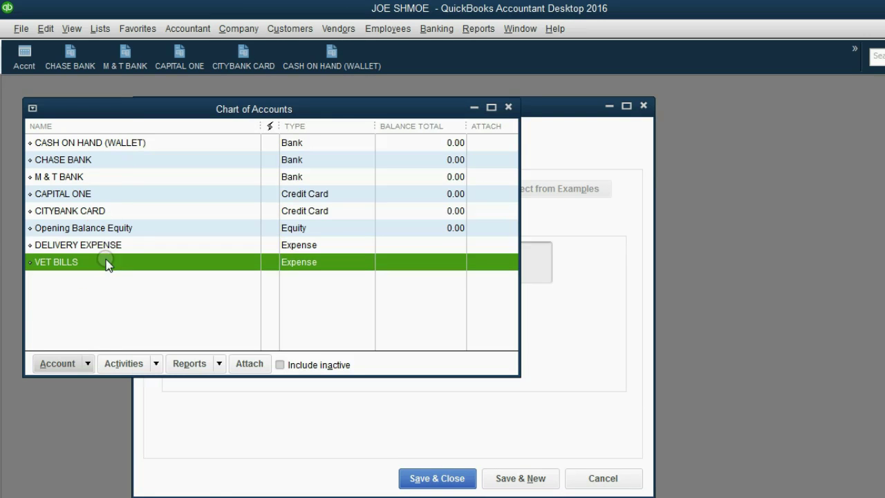
click(569, 334)
click(356, 133)
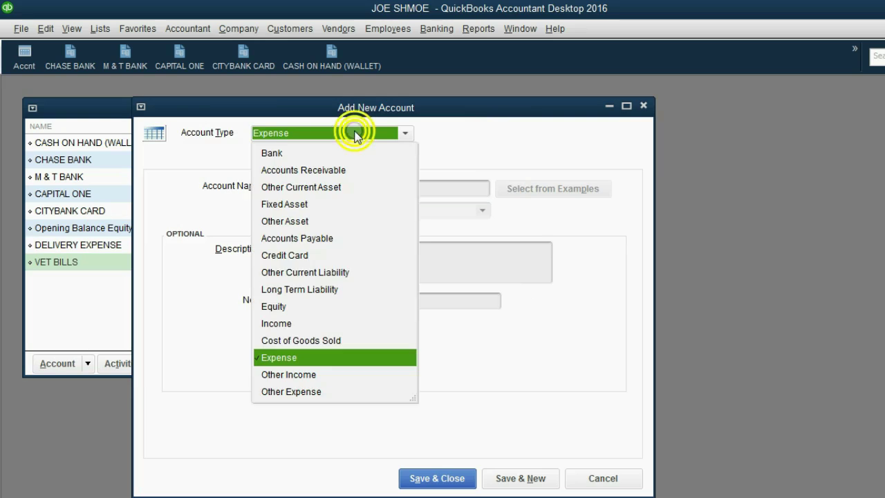
click(355, 132)
Step: Check the PowerPoint list, and save a new expense account named ELECTRIC EXP with a blank form following
key(alt+Tab)
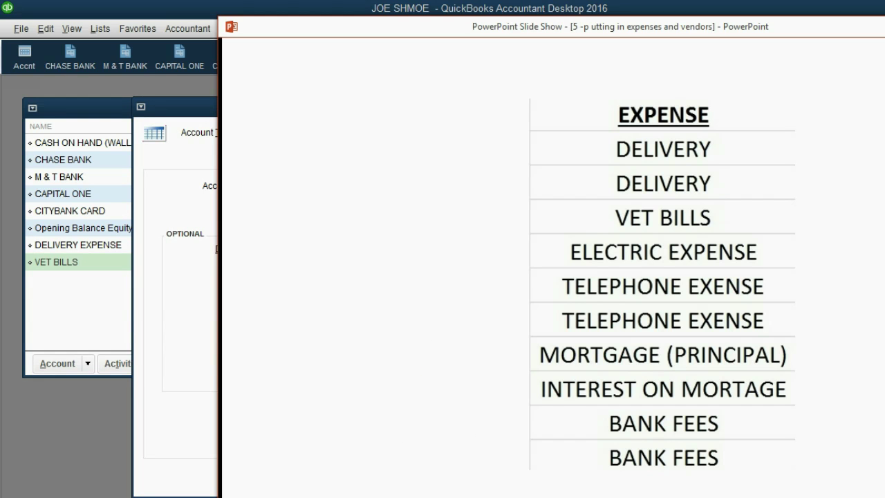
key(alt+Tab)
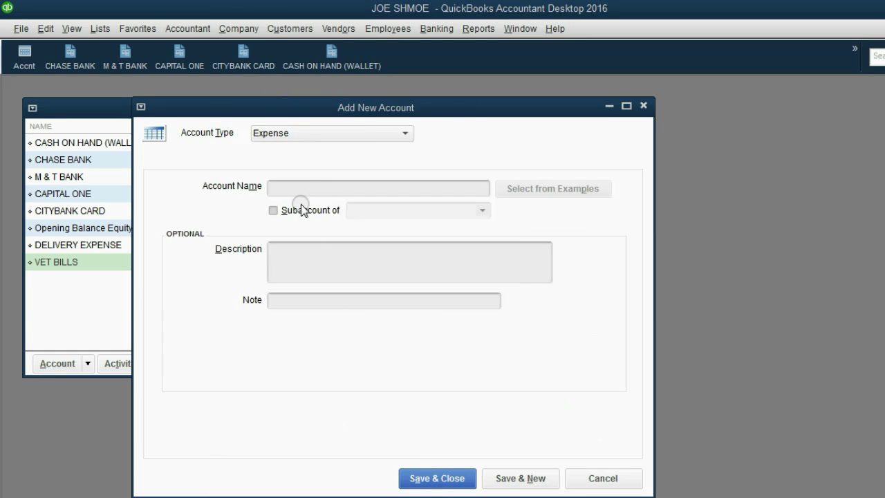
click(305, 189)
text(ELOECTRIC)
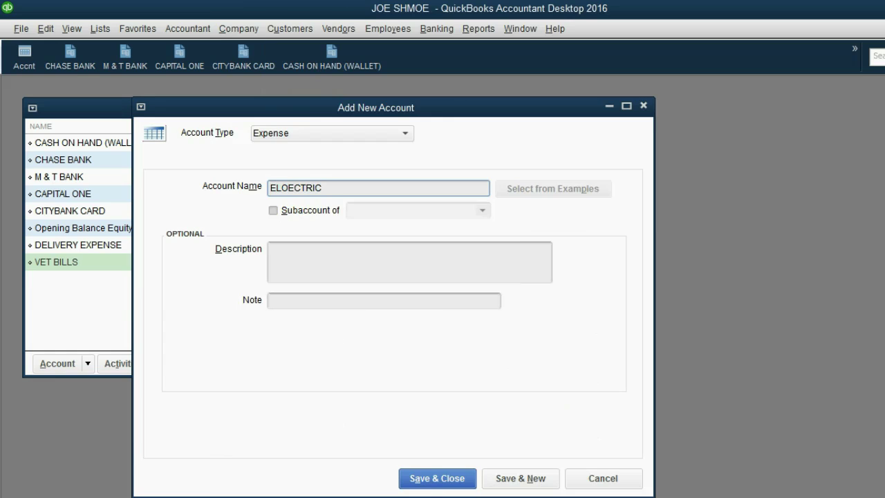
key(BackSpace)
key(BackSpace)
key(BackSpace)
key(BackSpace)
key(BackSpace)
key(BackSpace)
key(BackSpace)
text(ECTRIC EXP)
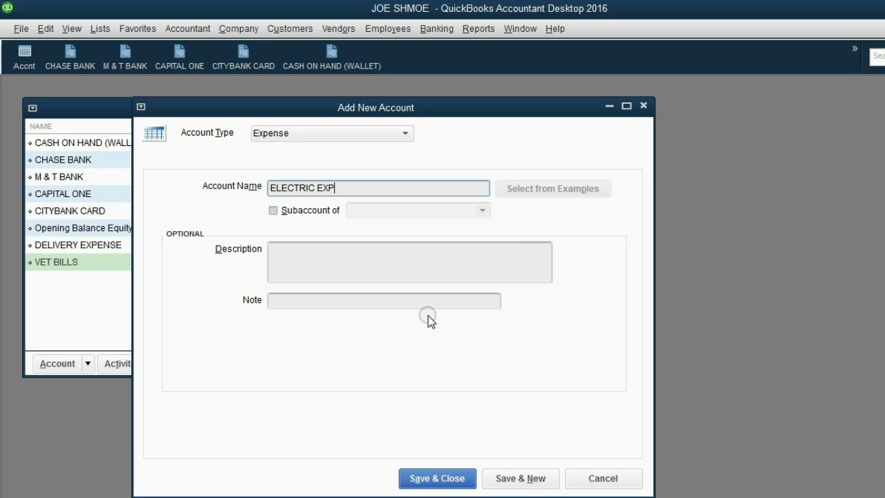
click(515, 476)
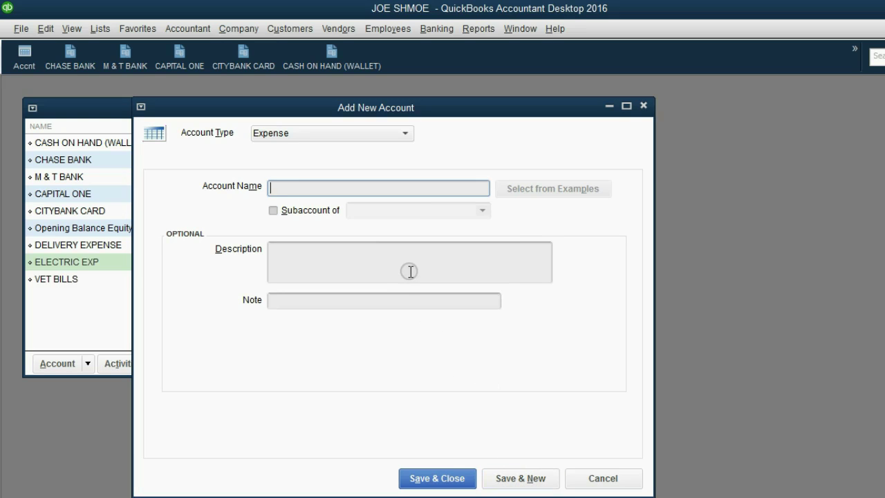
Step: Save a new expense account named ELEPHONE EXP, and switch to the PowerPoint list to look up the next expense
text(ELEPHONE EXP)
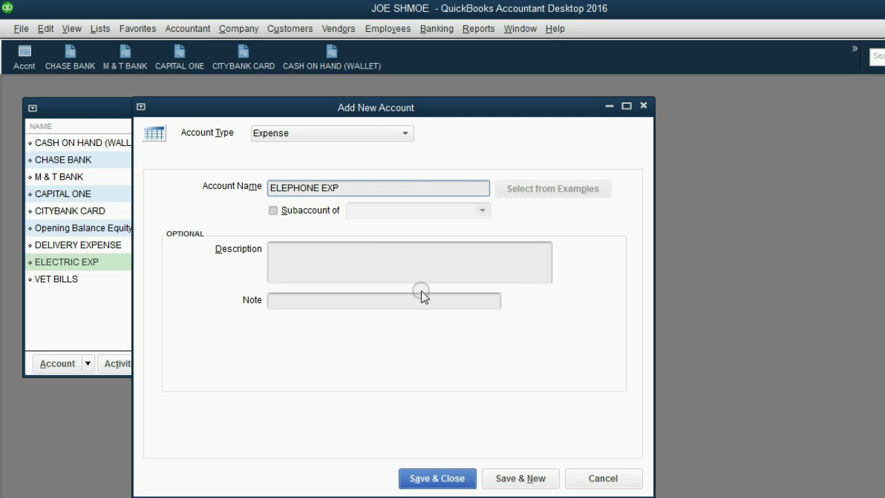
click(518, 478)
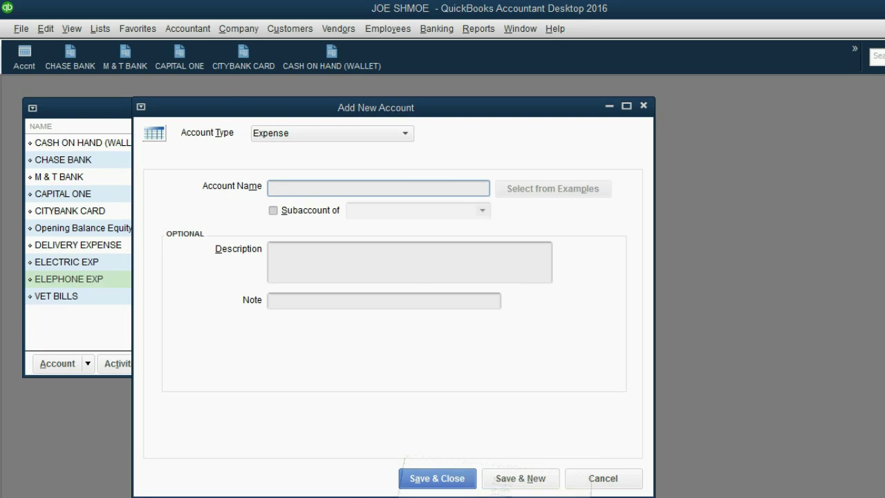
key(alt+Tab)
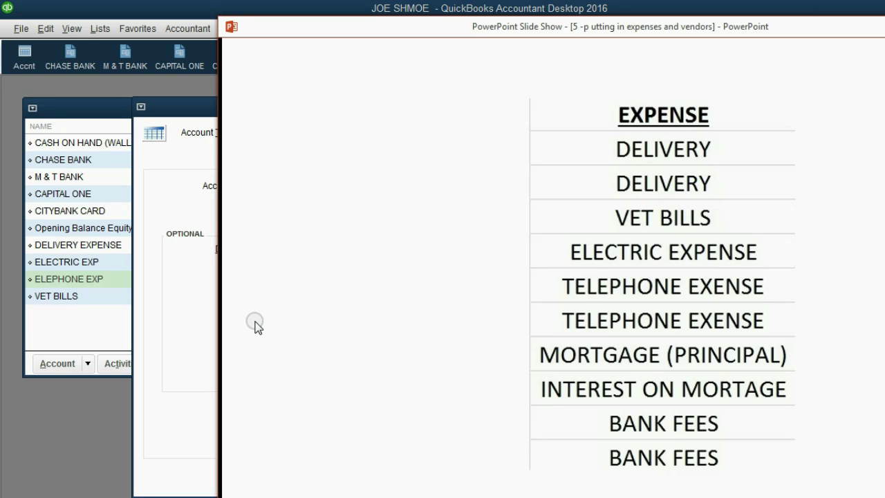
Step: Save a new expense account named MORTAGE, leaving a blank form open for another account
click(174, 320)
text(M)
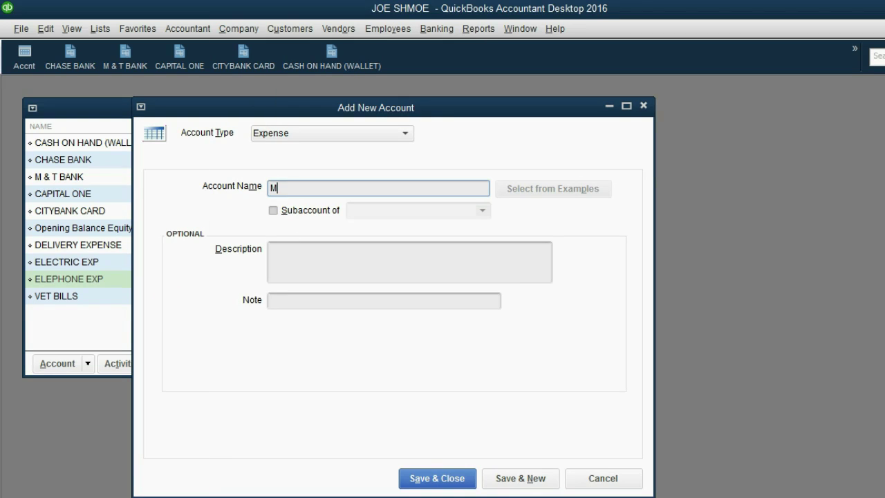
text(ORTASGE)
key(BackSpace)
key(BackSpace)
key(BackSpace)
key(BackSpace)
text(AGE)
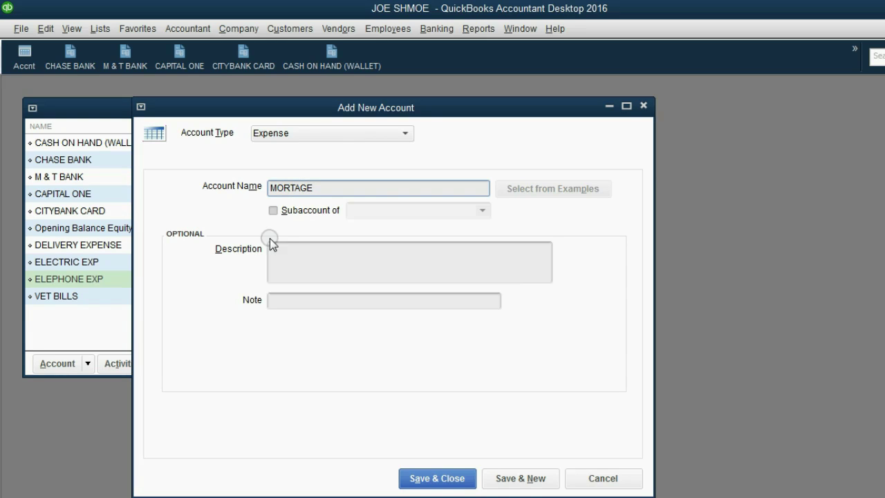
click(508, 476)
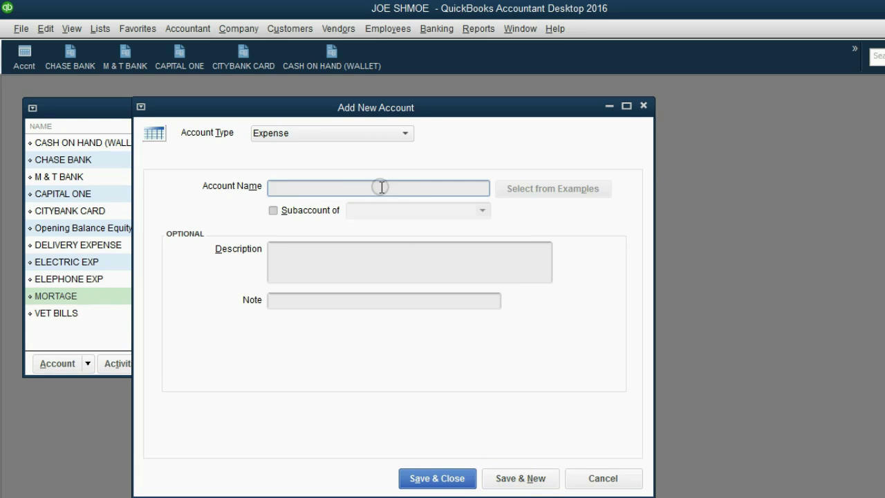
Step: Save a new expense account named INTEREST EXP, and check the PowerPoint list for the next expense
text(INTEREST EXP)
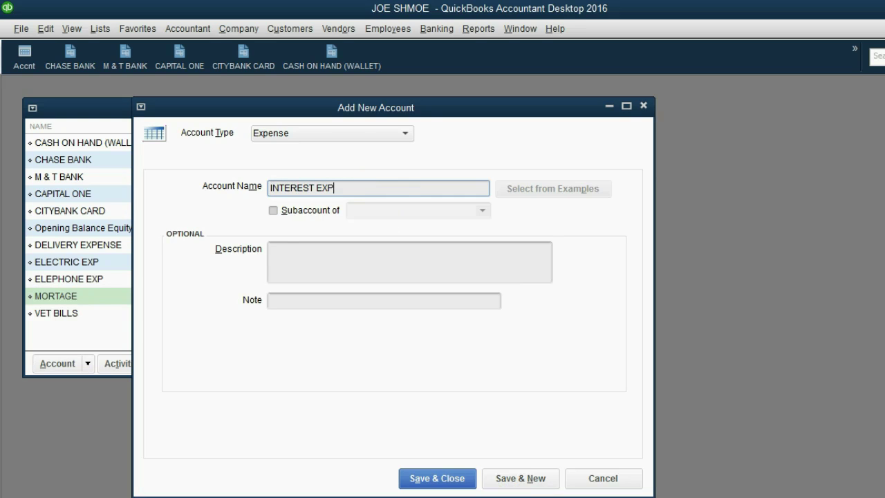
click(510, 479)
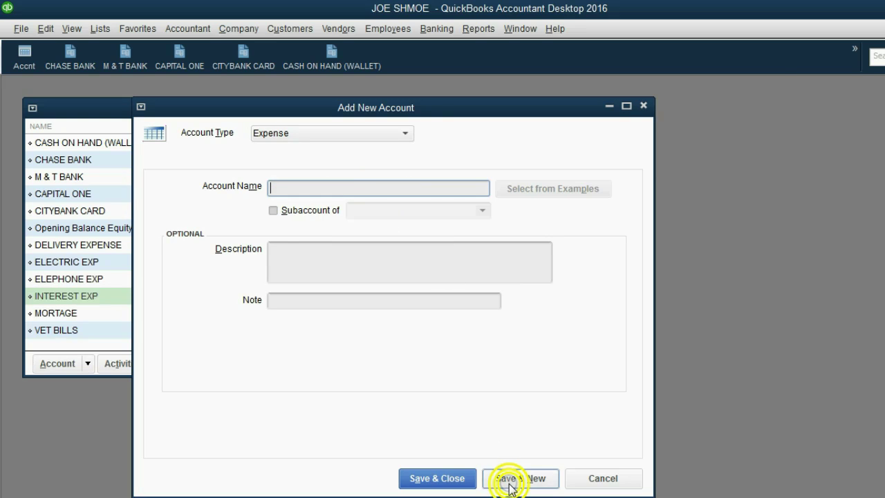
key(alt+Tab)
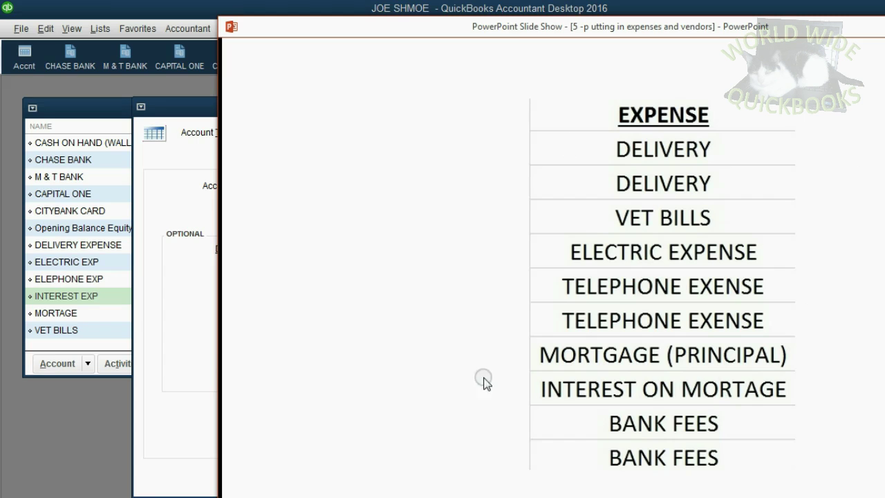
key(alt+Tab)
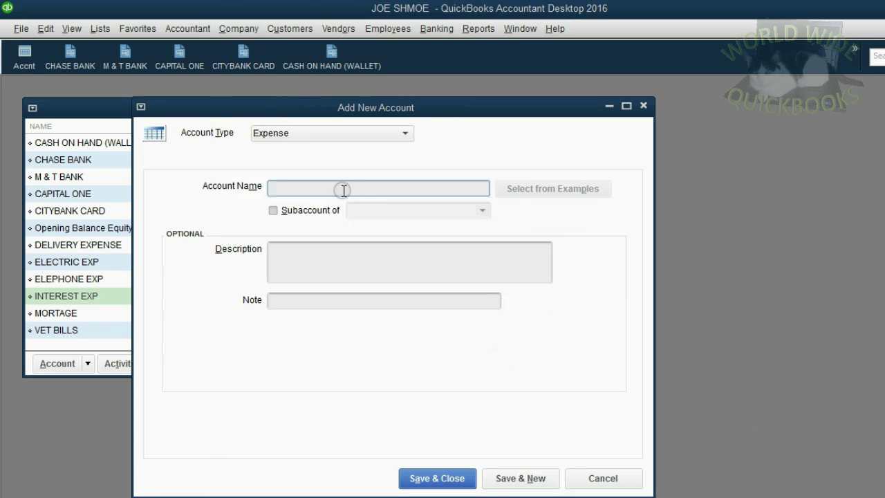
Step: Save the last expense account as BANK FEES, and review the accounts in an enlarged Chart of Accounts window before closing it
text(BANK FEES)
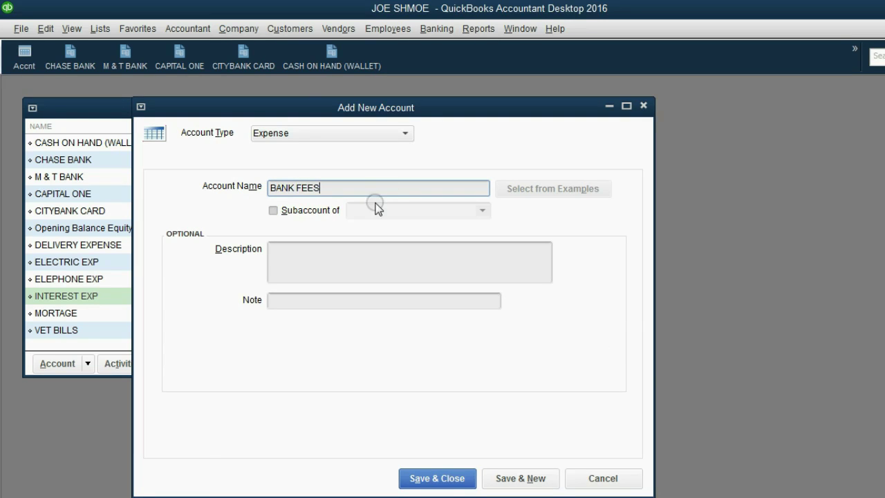
click(437, 478)
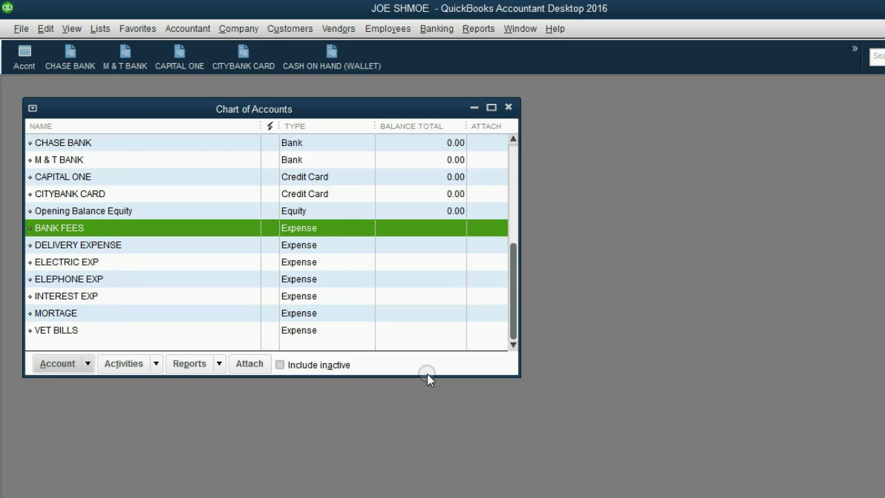
drag(429, 377, 413, 495)
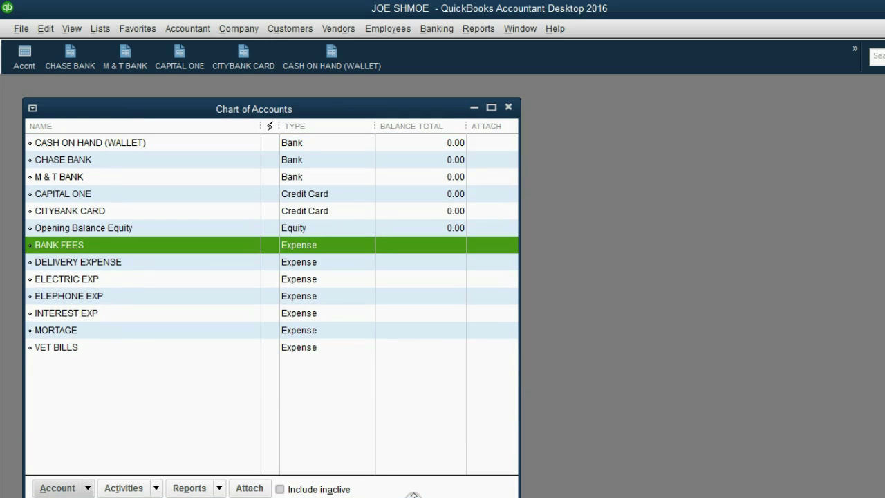
click(509, 107)
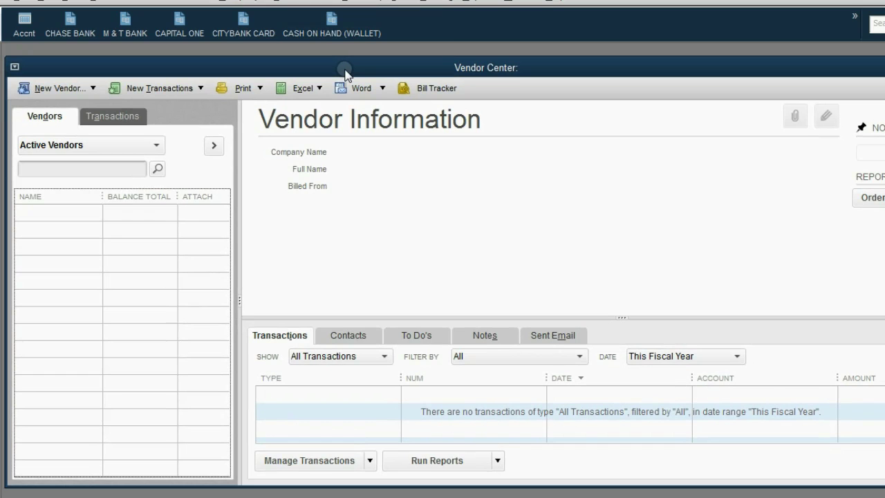
Step: Add the Vendor Center to the icon bar with the label Vendors, and reopen it through that shortcut
click(72, 2)
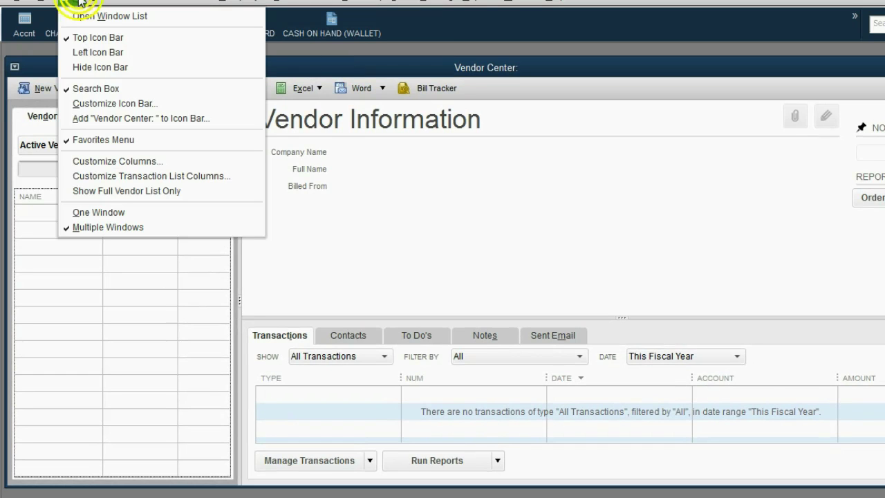
click(137, 119)
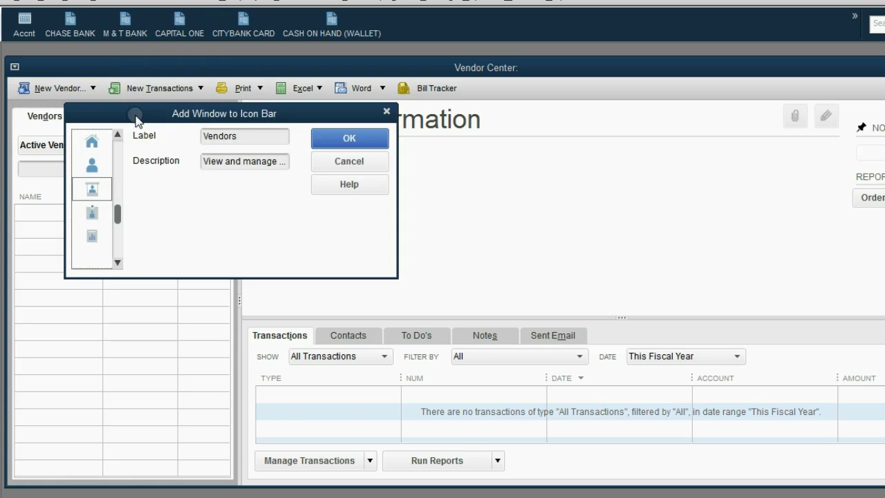
click(336, 137)
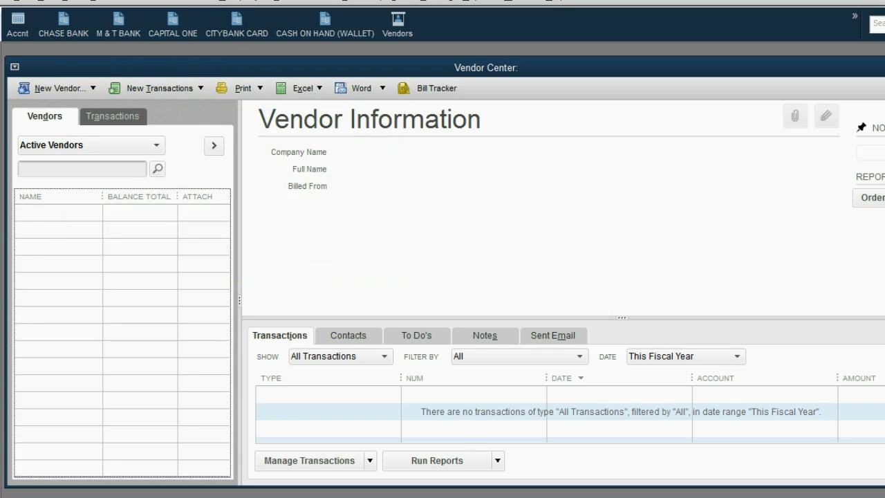
key(Escape)
click(400, 26)
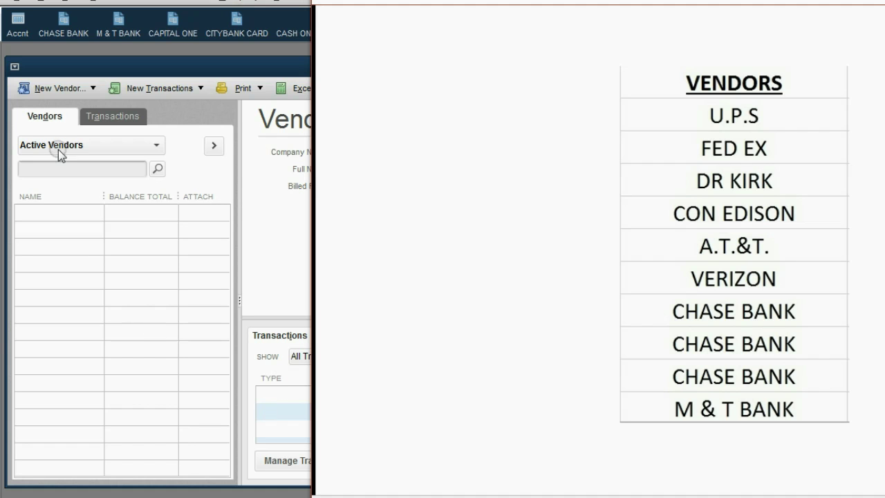
Step: Create a new vendor named U.P.S, the first entry in the PowerPoint vendor list
click(49, 88)
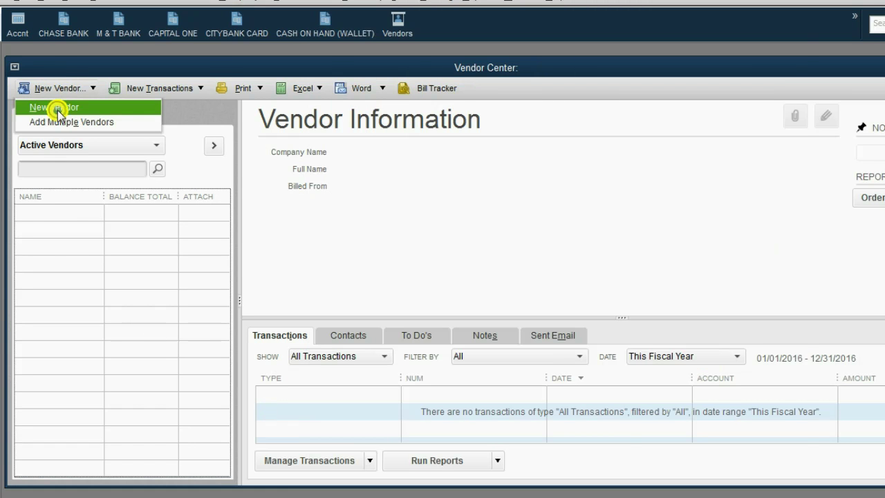
click(57, 109)
drag(312, 60, 195, 61)
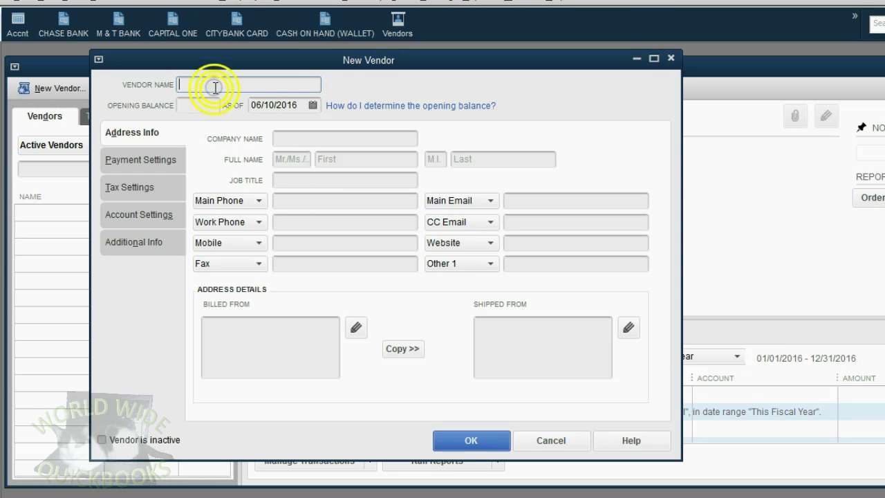
text(U.)
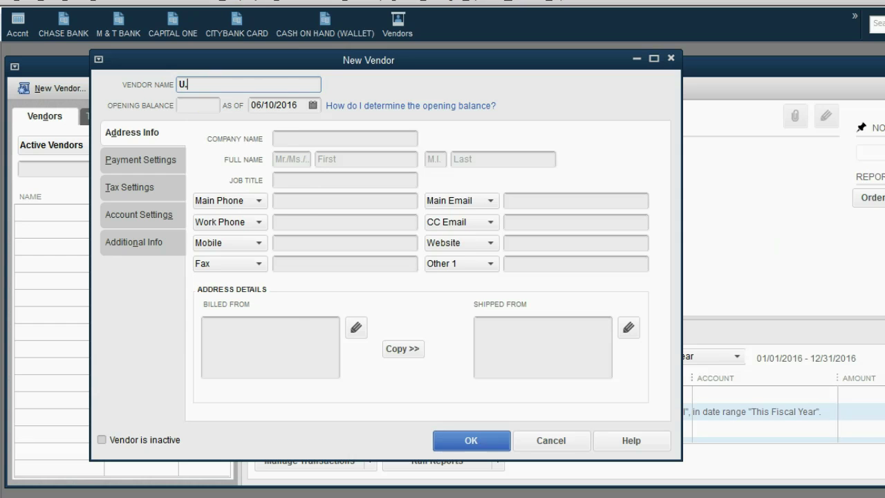
text(P.S)
click(461, 440)
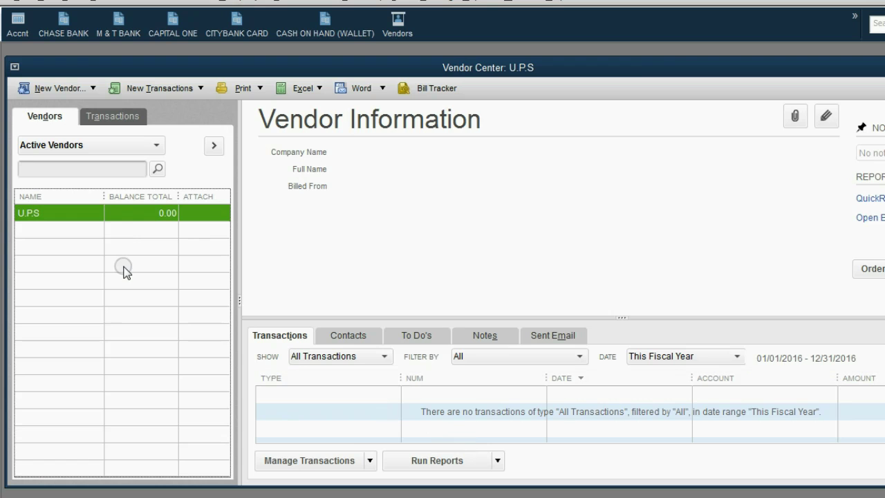
Step: Edit the U.P.S vendor to include a placeholder billed-from address and a main phone number, and save the changes
click(112, 213)
double_click(112, 213)
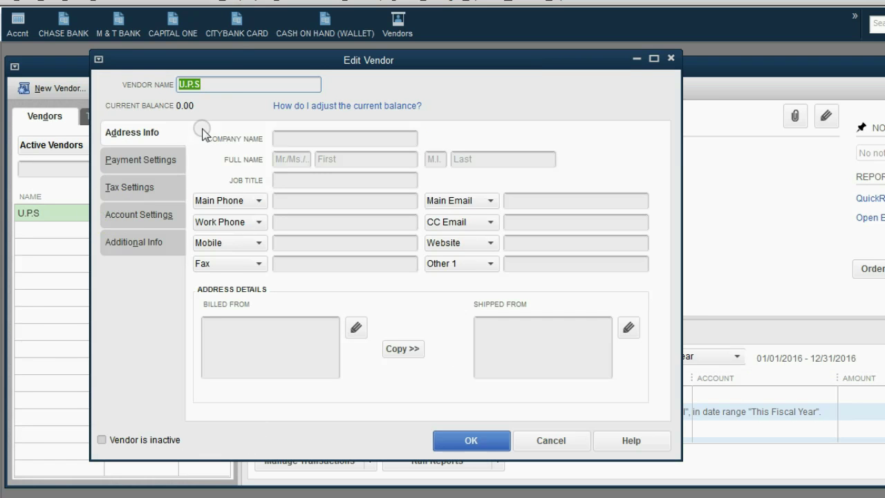
drag(198, 65, 244, 66)
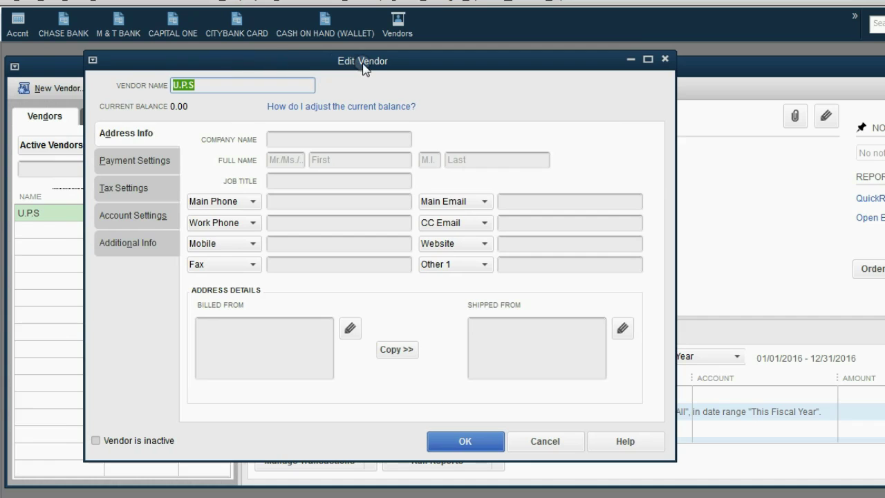
click(257, 326)
text(D)
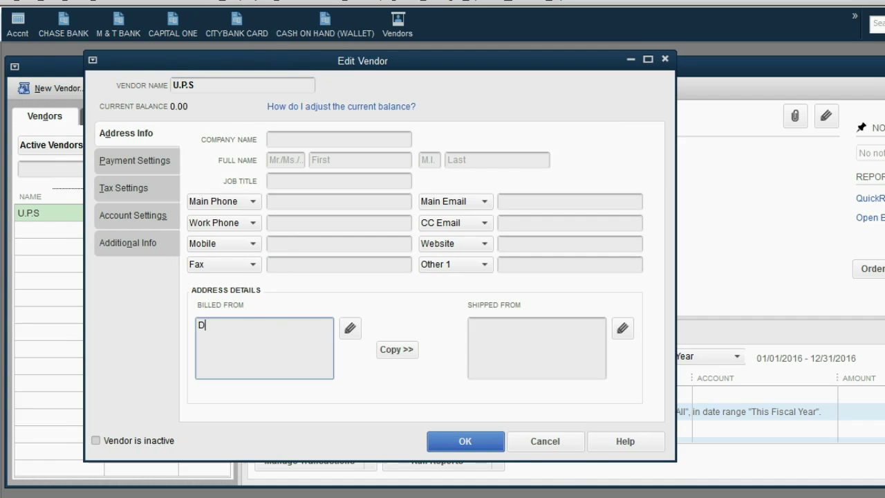
text(FSDFSDFD)
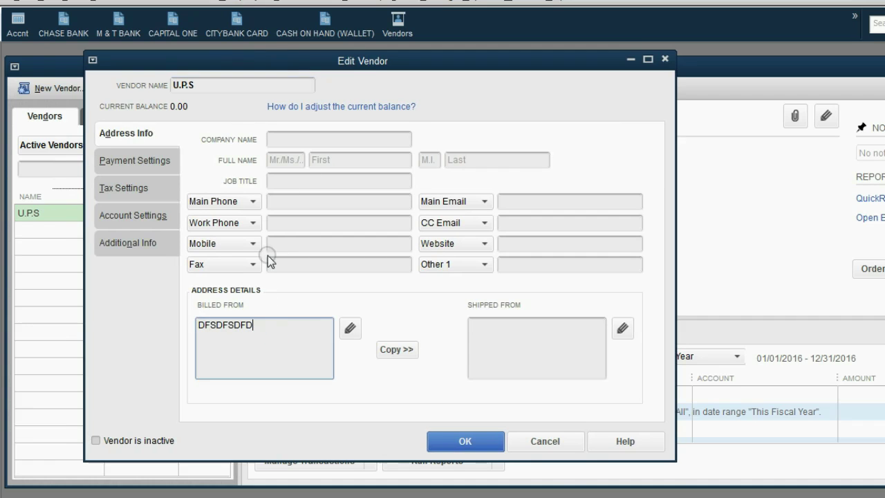
click(281, 199)
text(43432432)
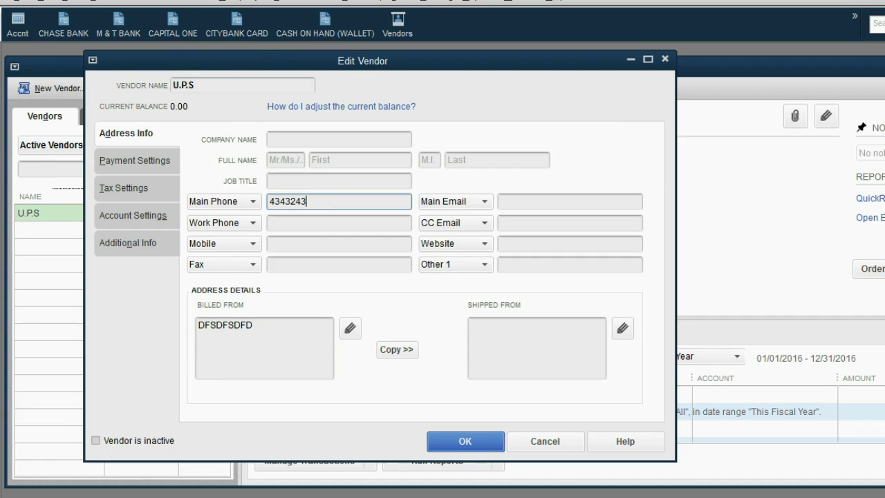
click(578, 201)
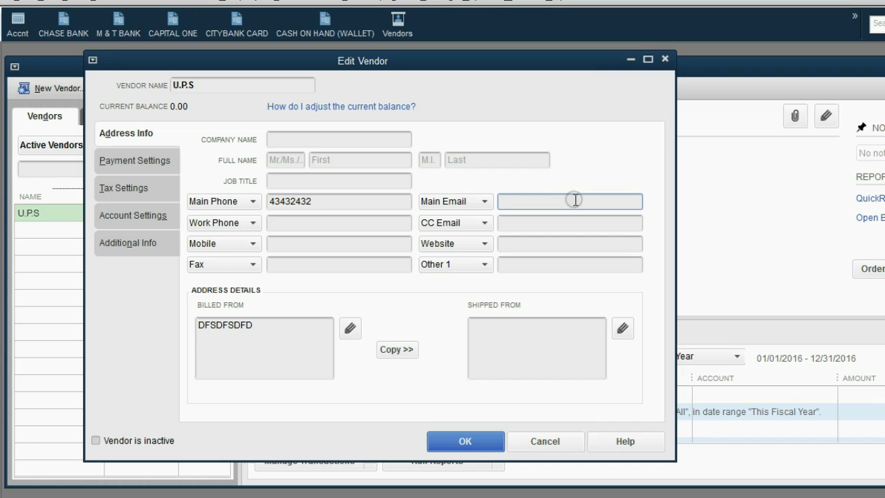
click(449, 446)
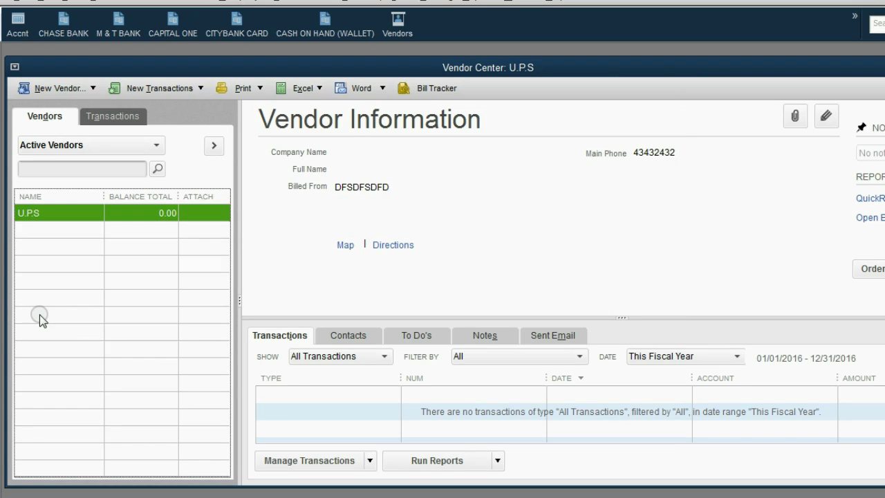
Step: Open the Add/Edit Multiple List Entries window for vendors, and look over its available columns
click(59, 90)
click(63, 121)
drag(212, 58, 147, 58)
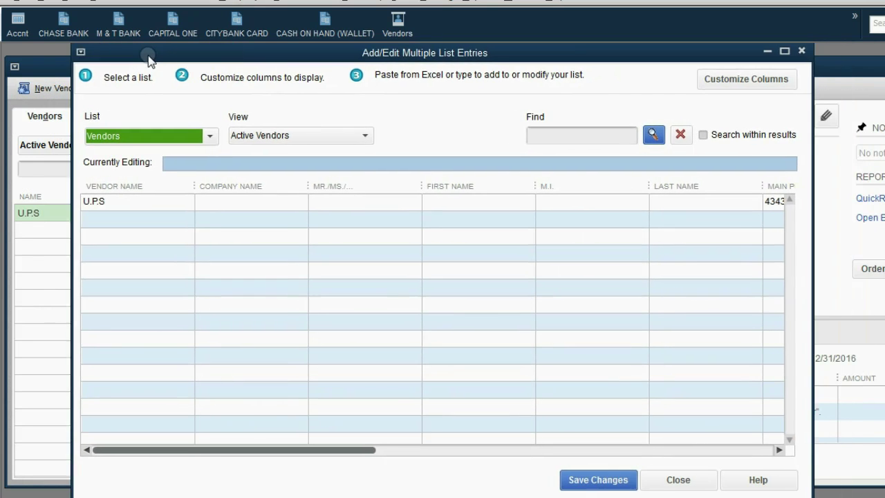
click(119, 217)
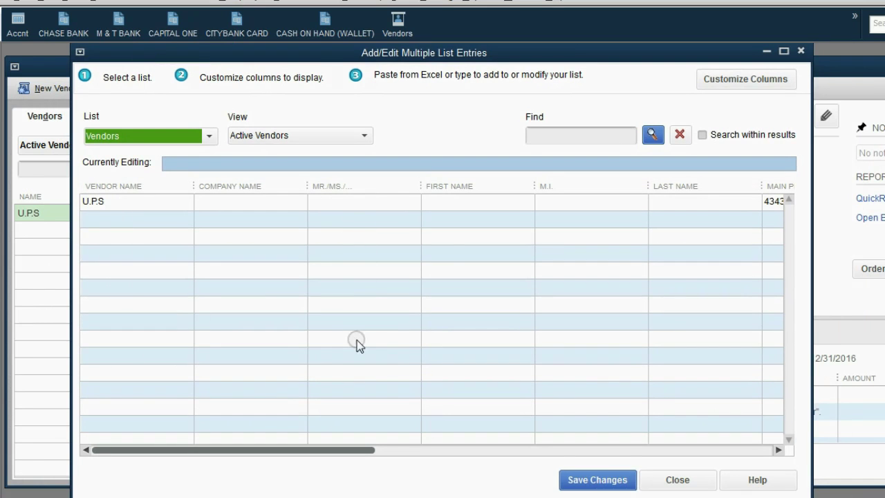
drag(361, 452, 251, 433)
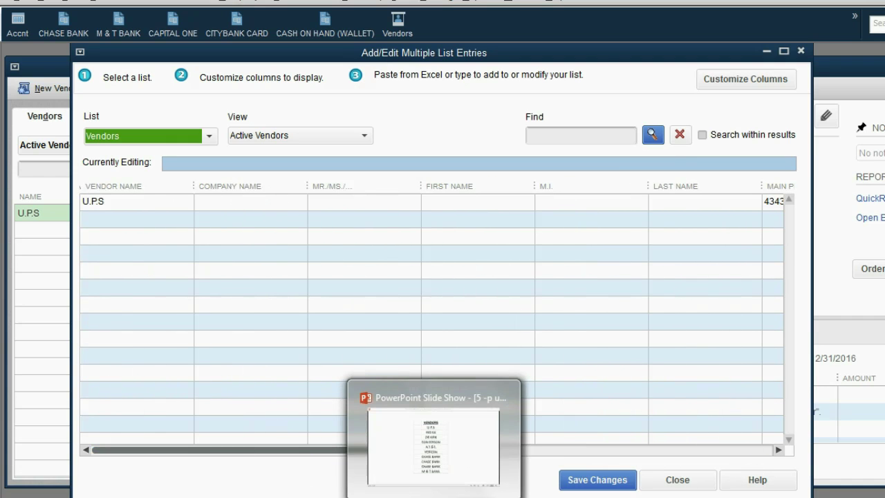
Step: Check the PowerPoint vendor list, and enter FED EX as the vendor name in the row below U.P.S
click(431, 435)
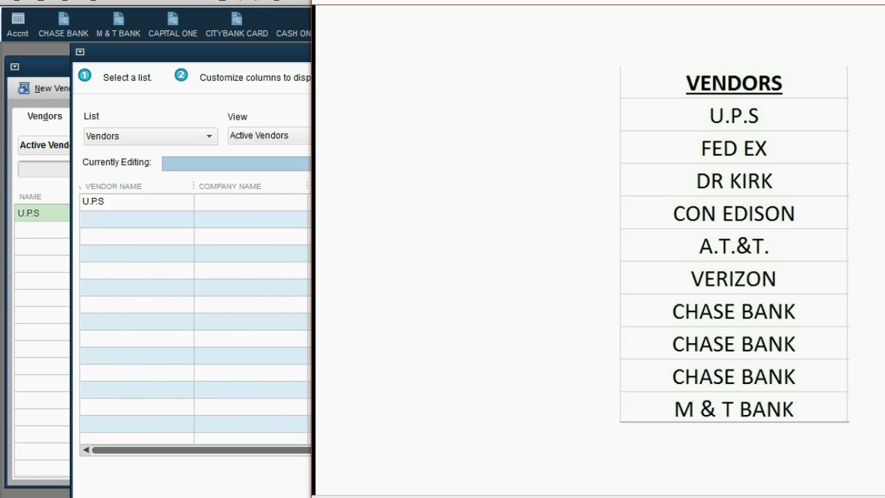
click(112, 220)
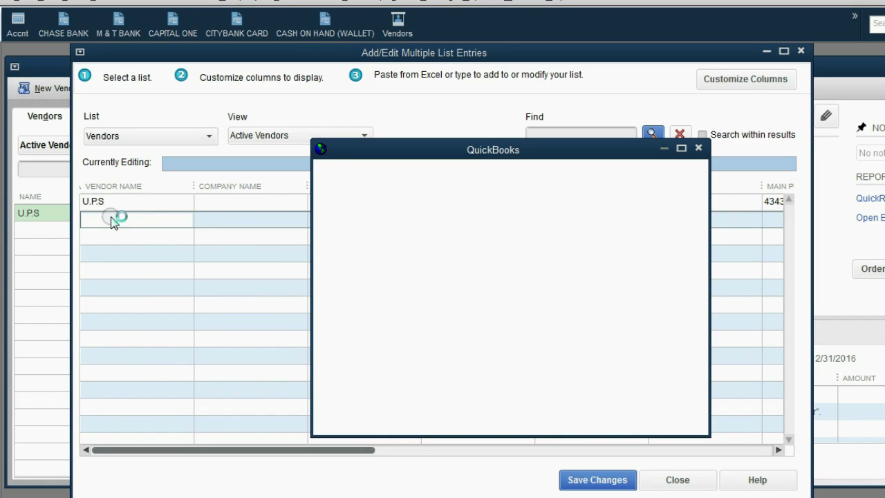
click(699, 148)
text(F)
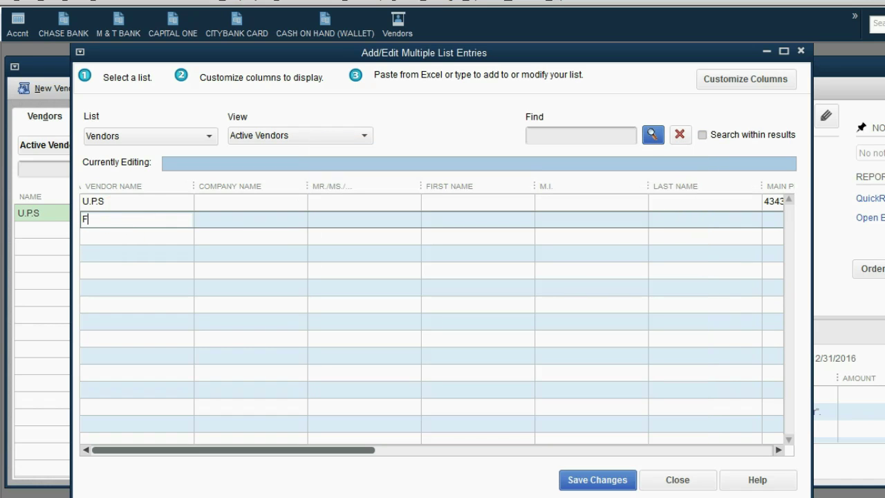
text(ED EX)
Step: Examine the Main Phone and E-mail cells in the FED EX row, and return to the Vendor Name column
drag(354, 453, 543, 478)
click(334, 219)
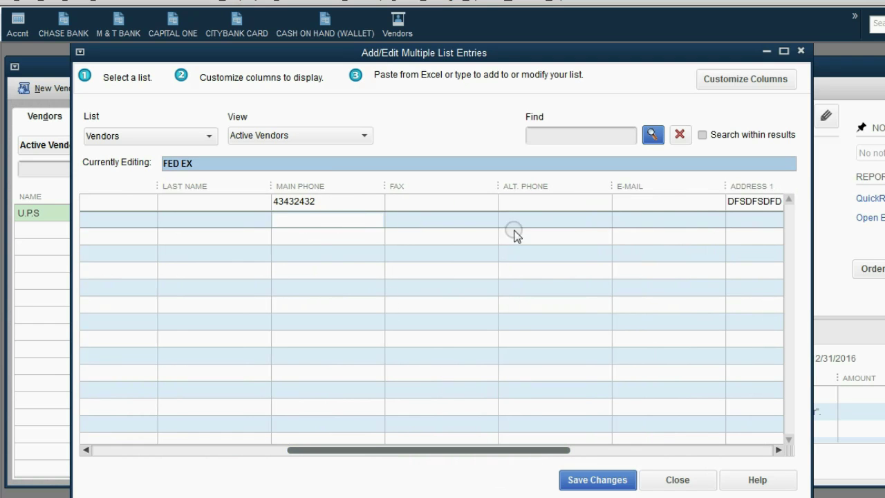
click(647, 223)
drag(431, 450, 319, 460)
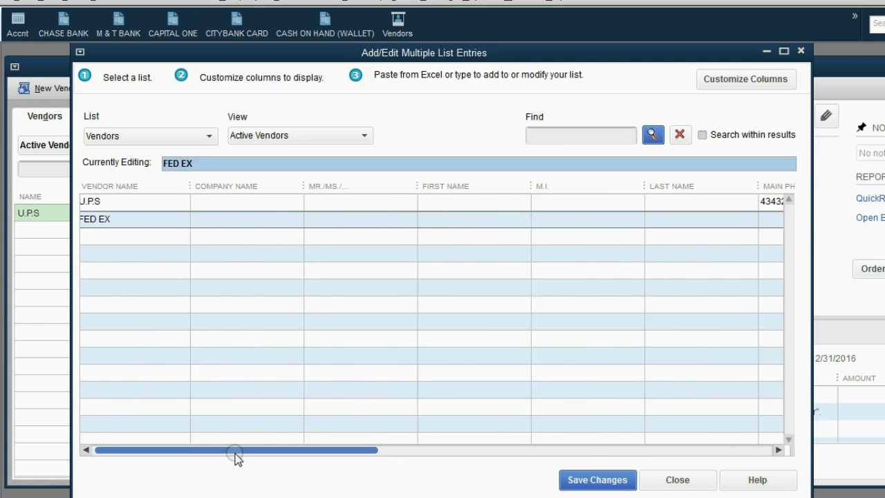
drag(235, 454, 203, 455)
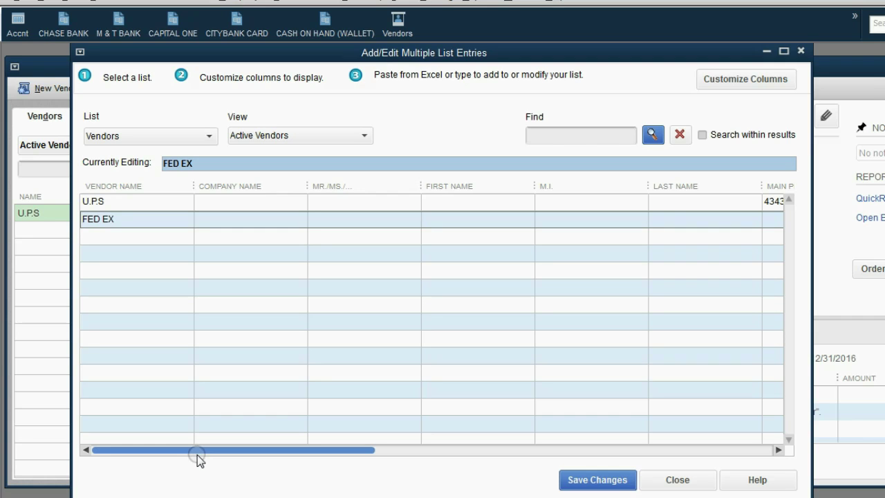
Step: Check the PowerPoint vendor list, and enter the doctor's name and CON EDISON as vendor names in the rows below FED EX
key(alt+Tab)
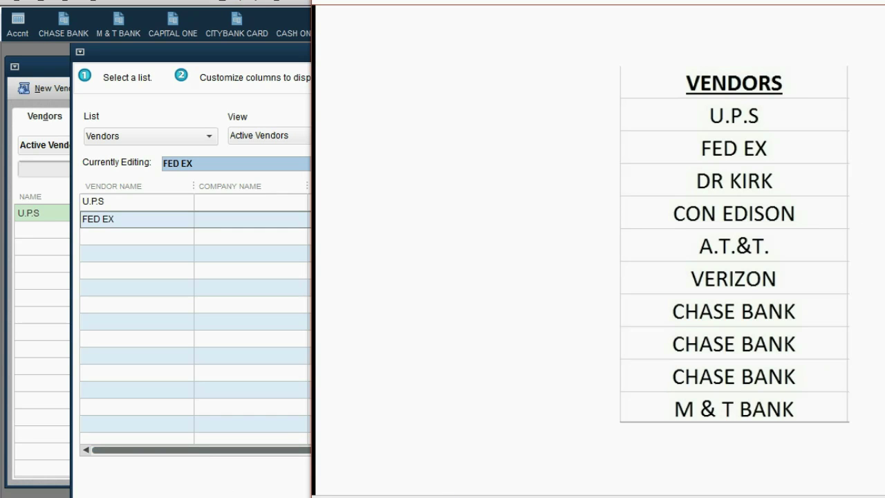
click(150, 238)
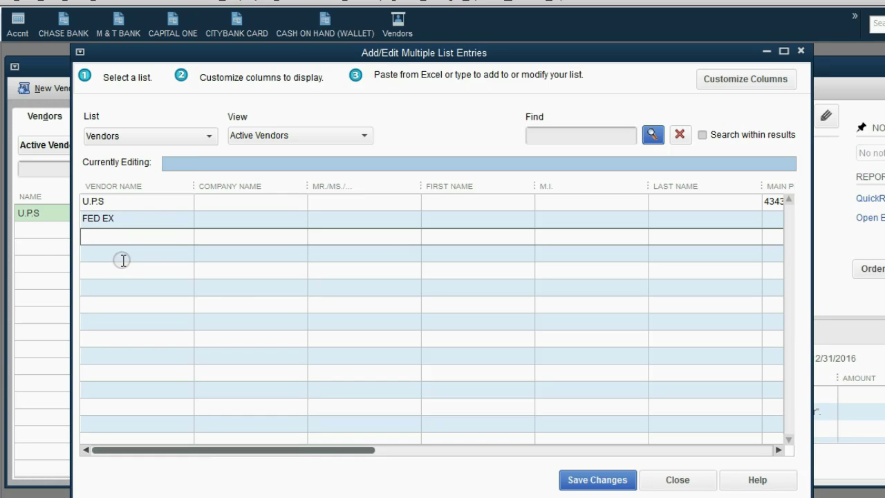
text(DR KIRK)
click(358, 497)
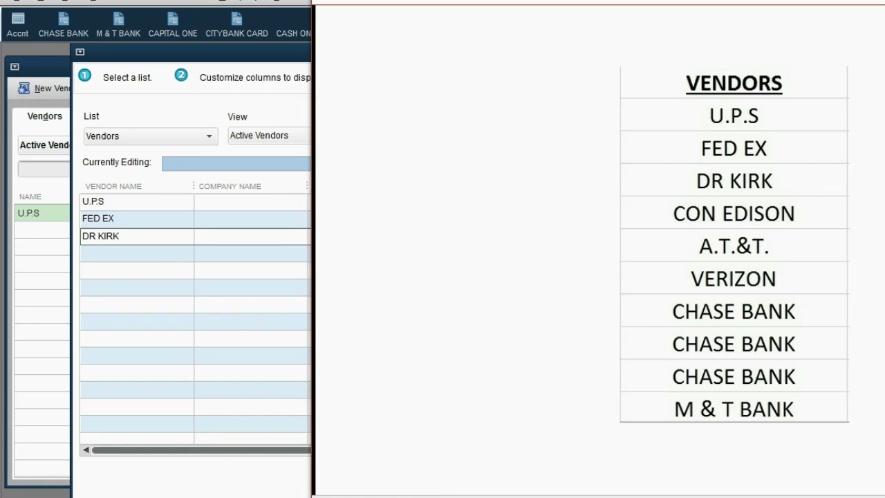
click(135, 251)
text(CO)
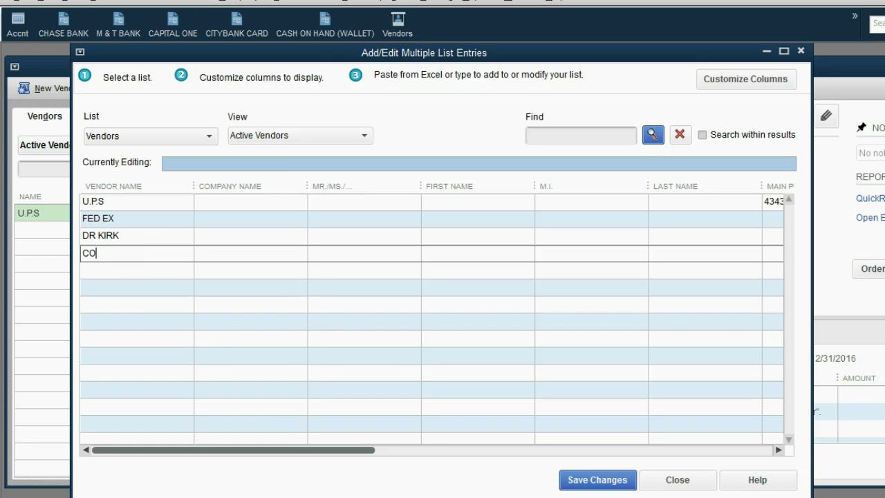
text(N EDISON)
Step: Check the PowerPoint vendor list, and enter AT & T and VERIZON as vendor names in the rows below CON EDISON
click(402, 496)
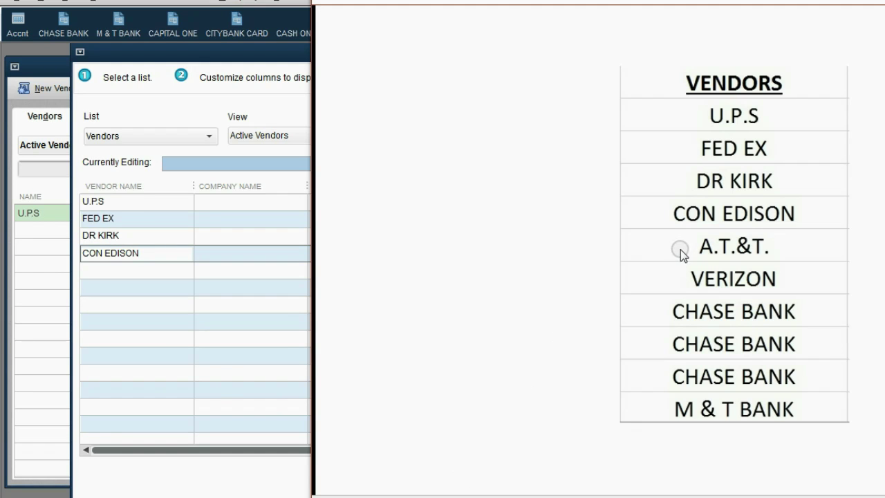
click(140, 271)
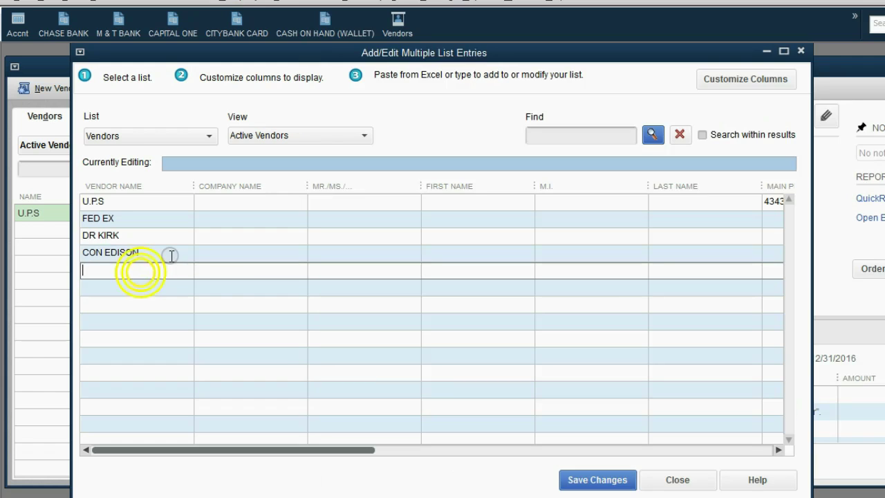
text(AT)
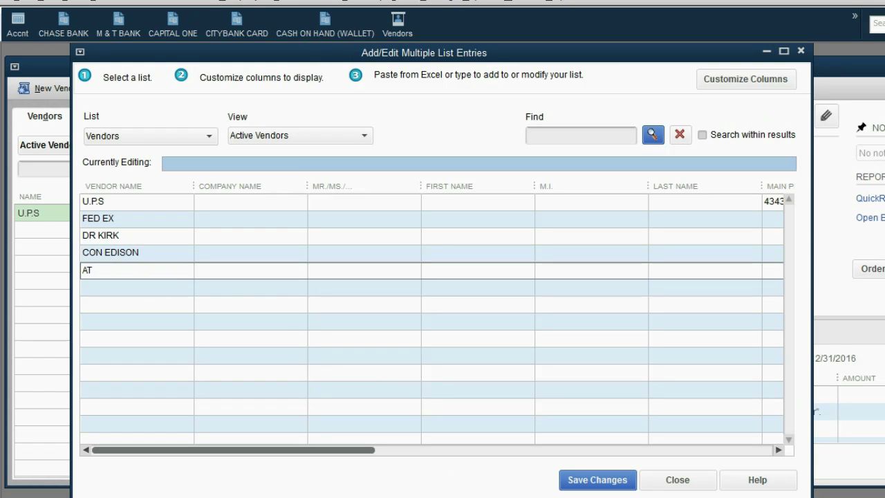
text( & T)
click(99, 287)
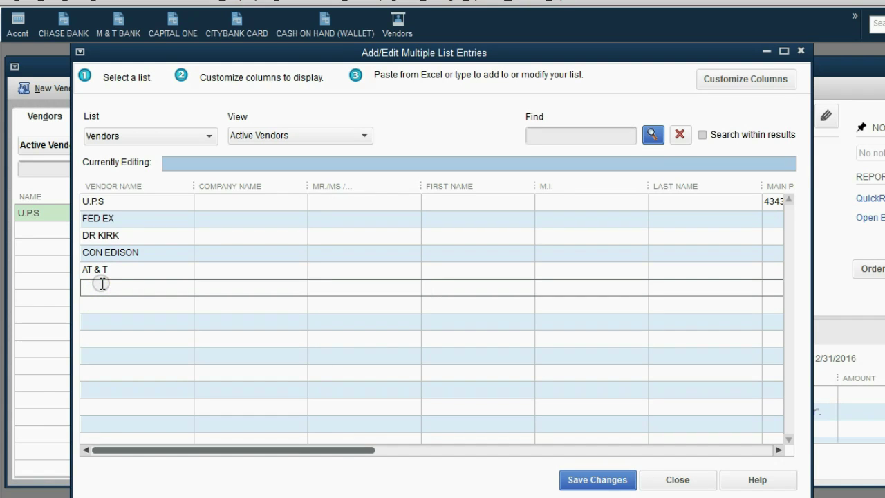
text(VERIZON)
Step: Save the new vendor entries, and close the Add/Edit Multiple List Entries window
drag(171, 451, 173, 469)
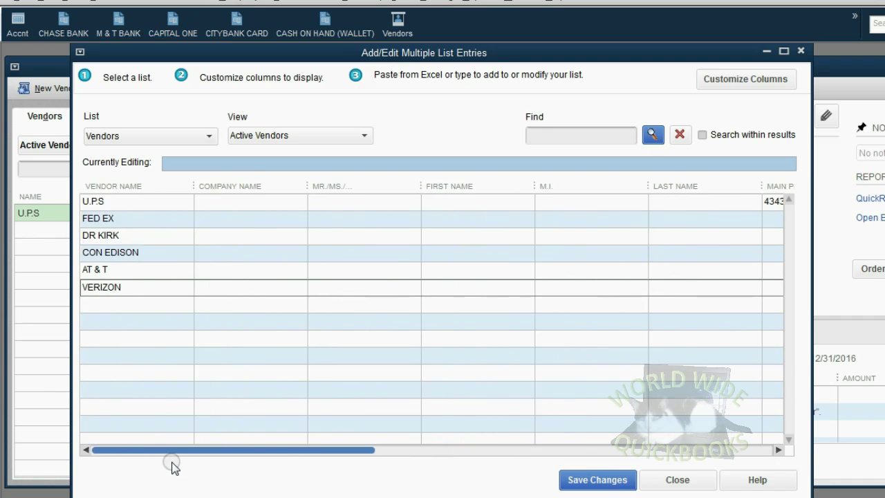
click(611, 480)
click(503, 150)
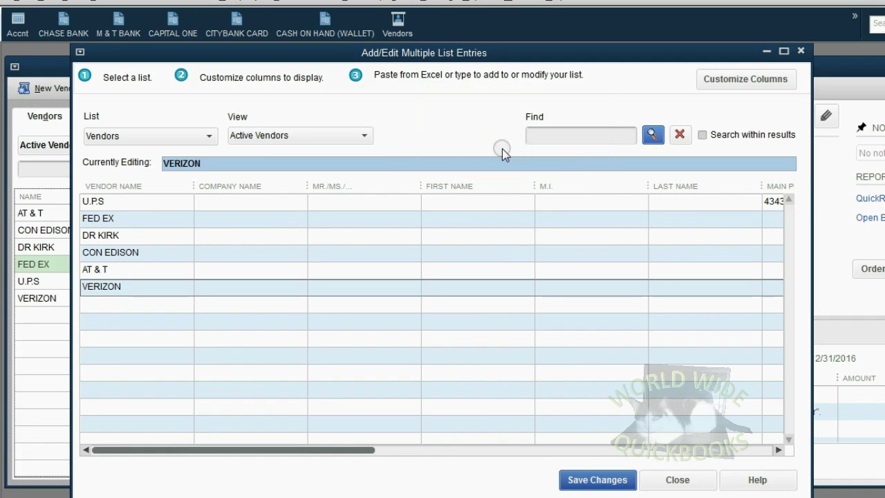
click(801, 51)
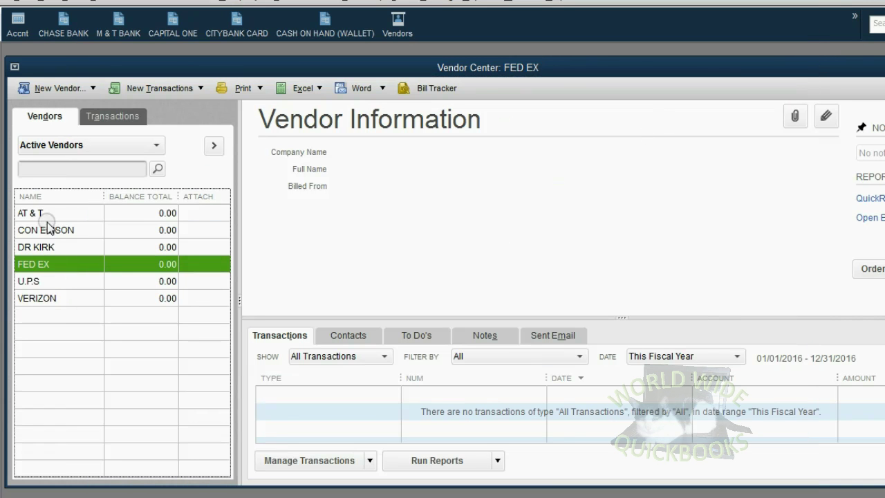
Step: Compare the AT & T and U.P.S vendor details, and save a placeholder main phone number for the AT & T vendor
click(48, 213)
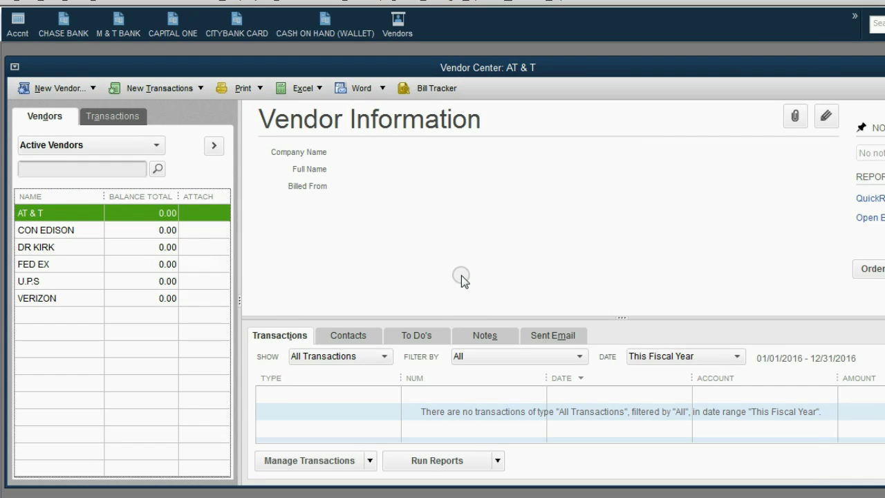
click(79, 280)
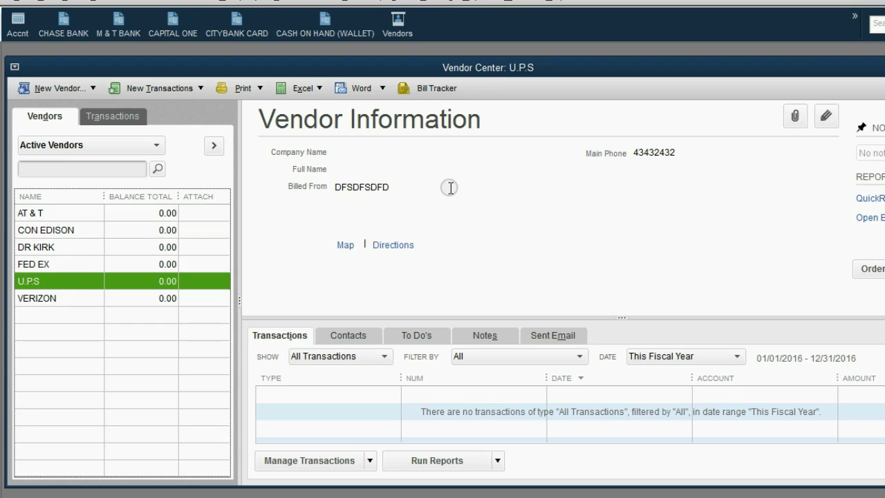
double_click(72, 216)
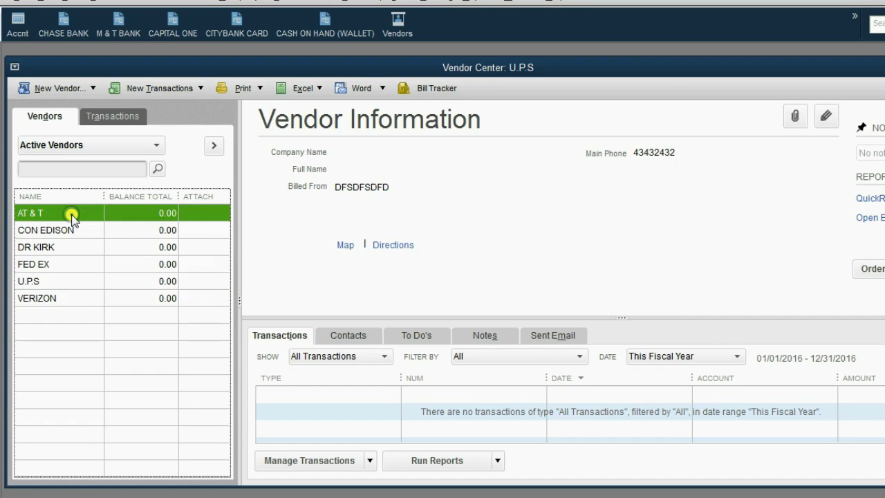
click(281, 201)
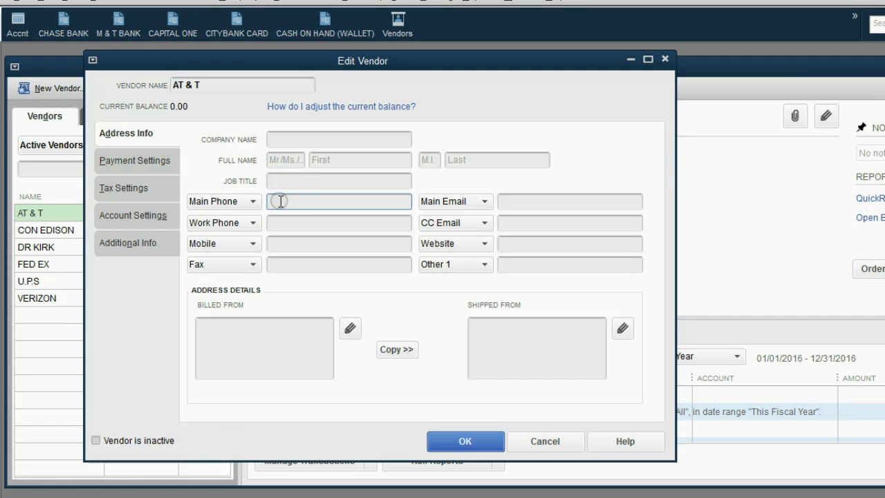
text(12345666)
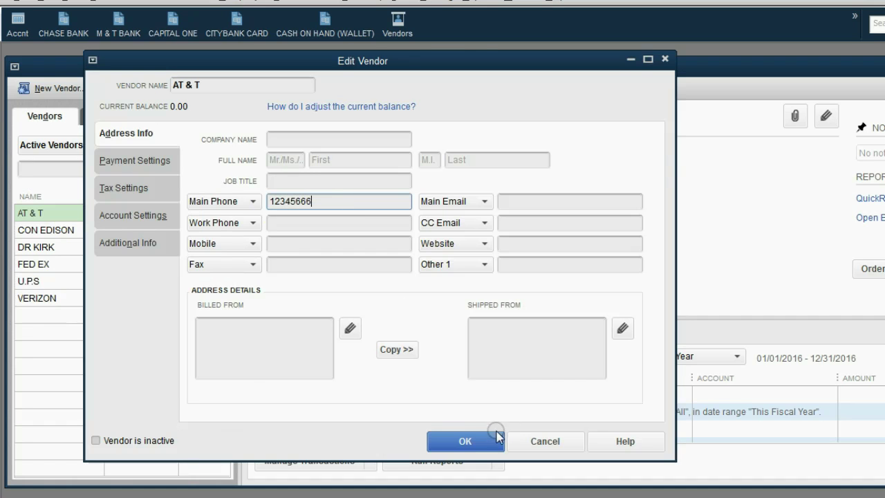
click(475, 440)
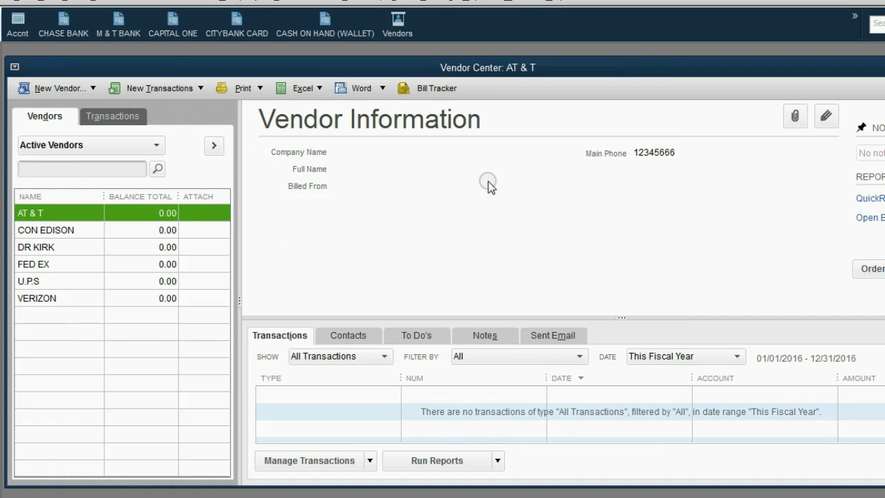
click(84, 265)
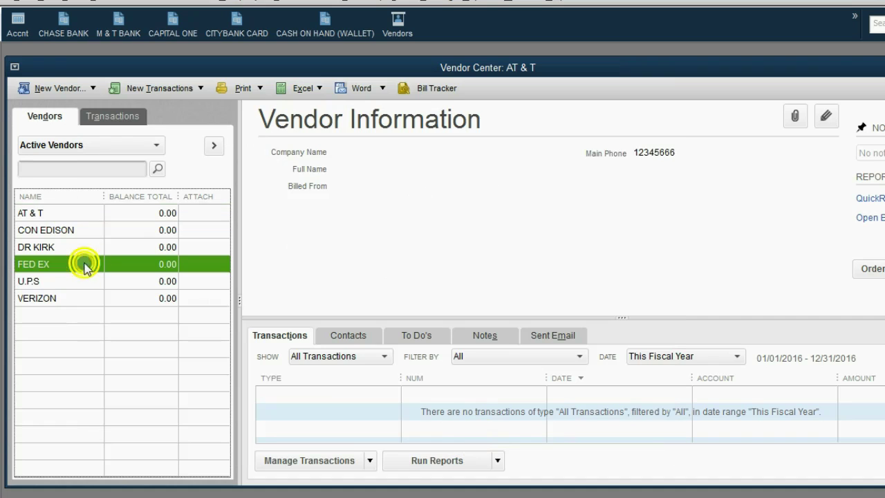
click(71, 212)
Step: Check the PowerPoint vendor list, and add a new vendor named CHASE BANK with a placeholder main phone number
click(412, 494)
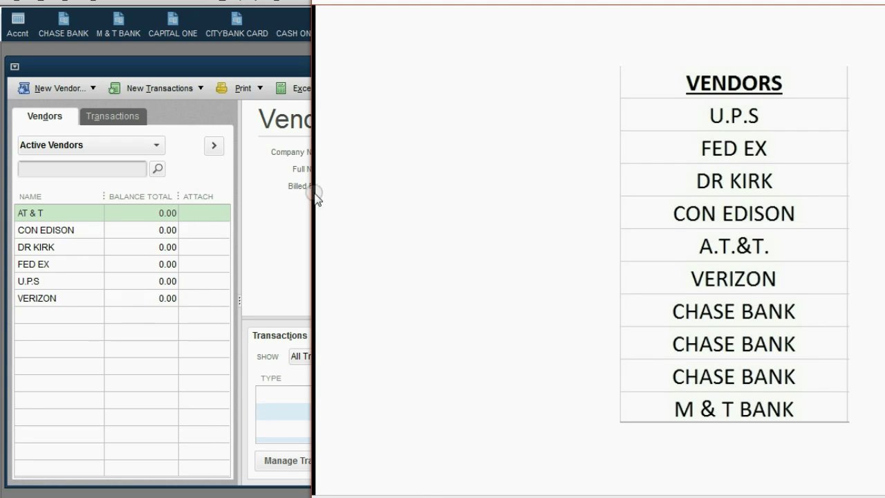
click(65, 94)
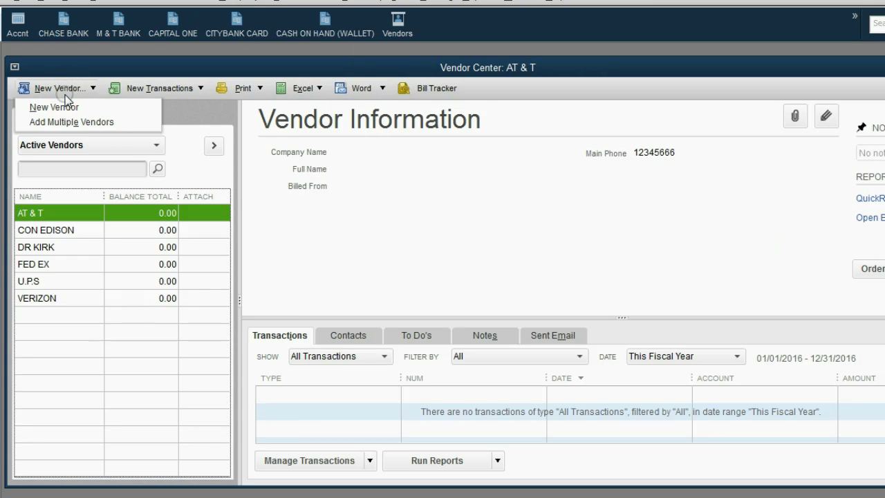
click(66, 108)
click(187, 86)
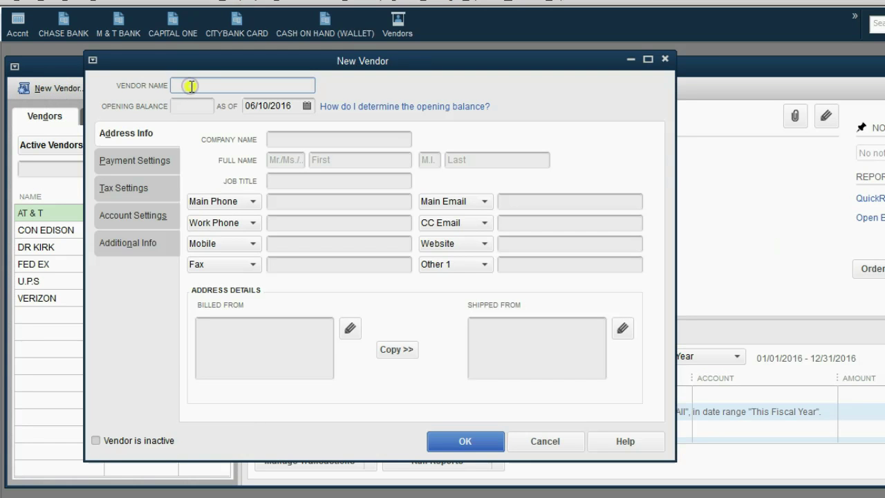
text(CHASE BANK)
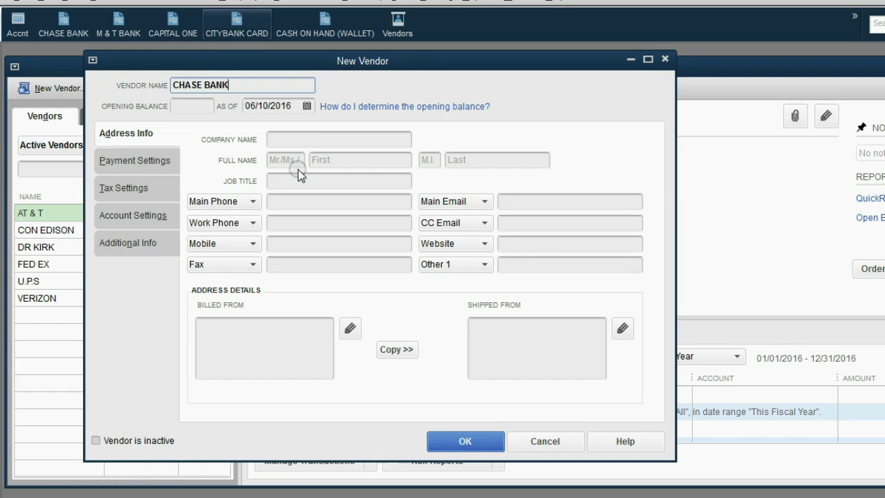
click(299, 201)
text(1234)
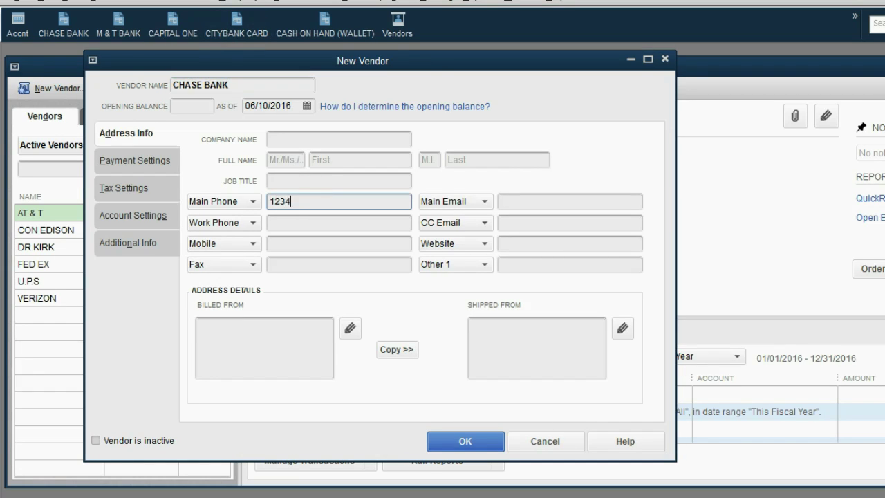
text(56789)
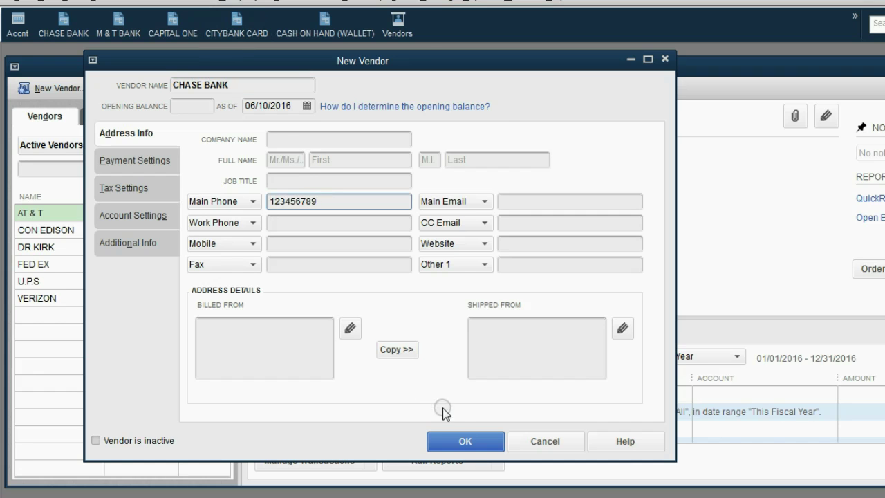
click(459, 439)
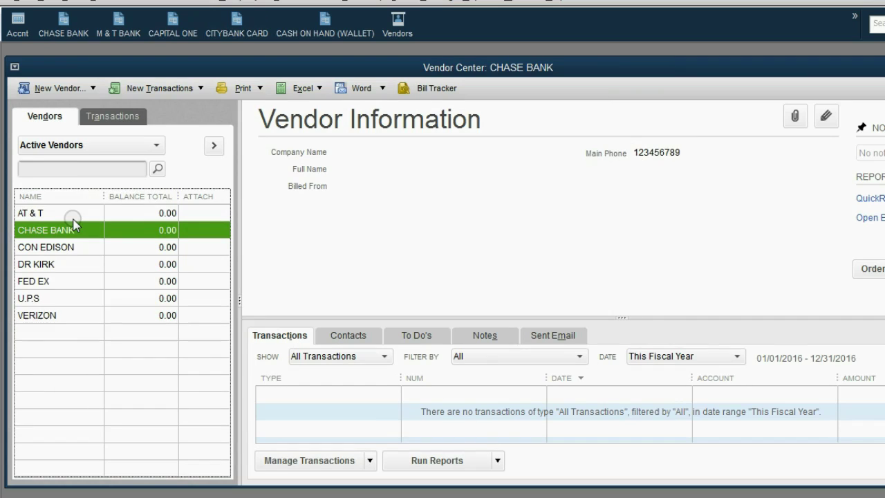
Step: Add a new vendor with only the vendor name M & T BANK, and save it
click(74, 218)
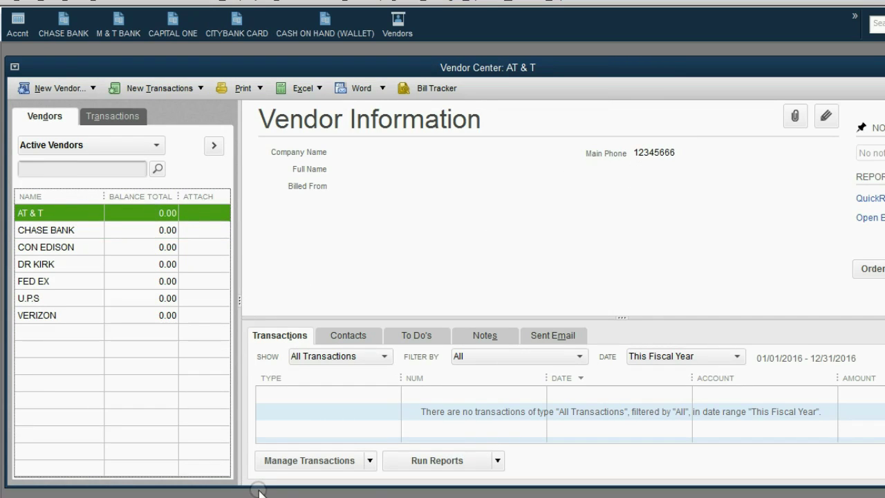
click(53, 93)
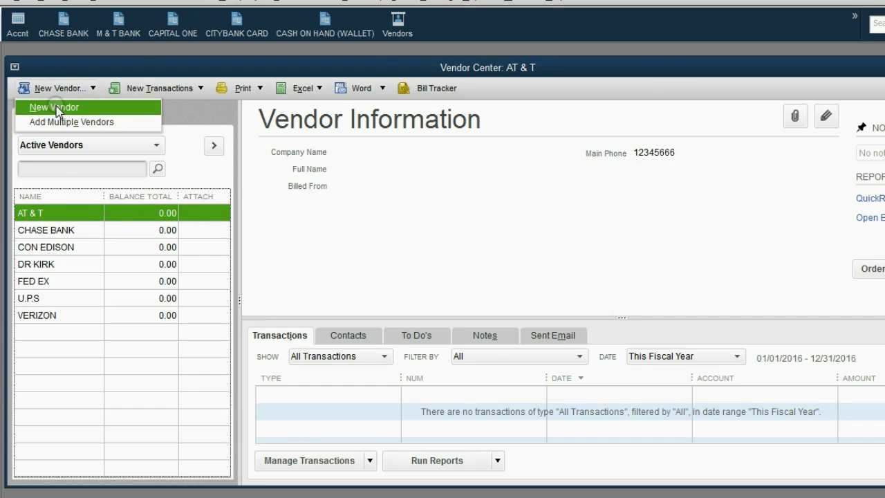
click(55, 105)
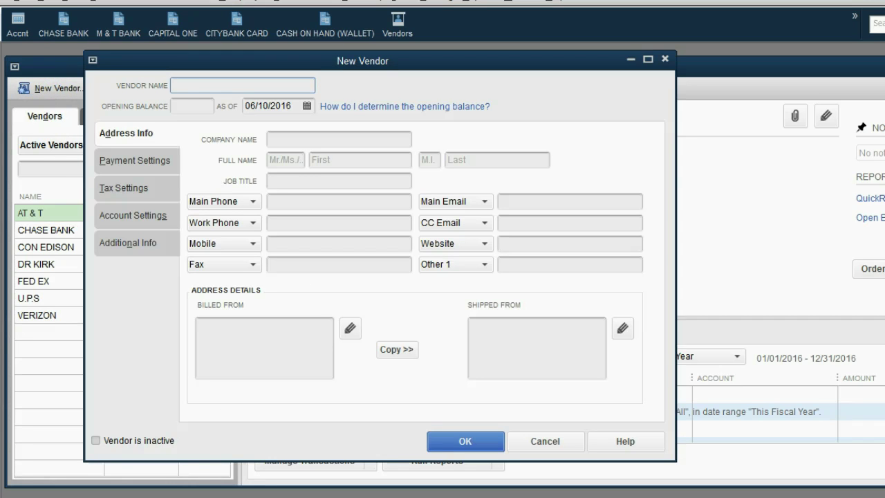
text(M & T BANK)
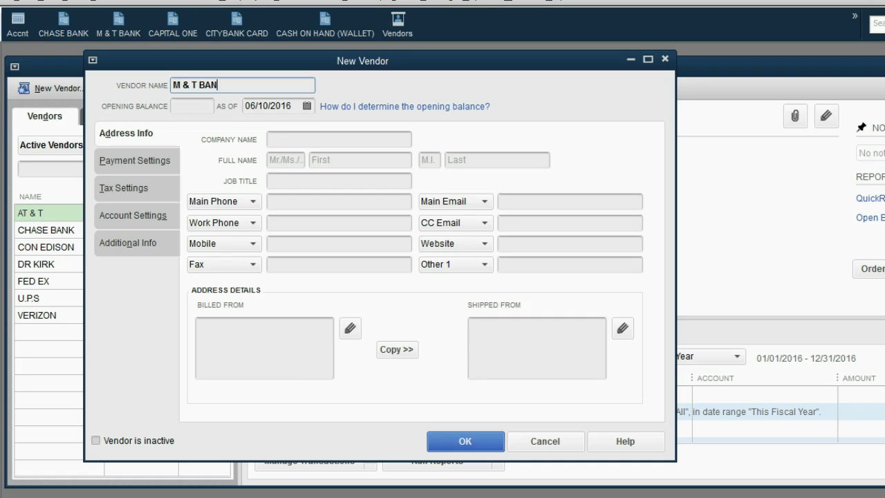
click(451, 441)
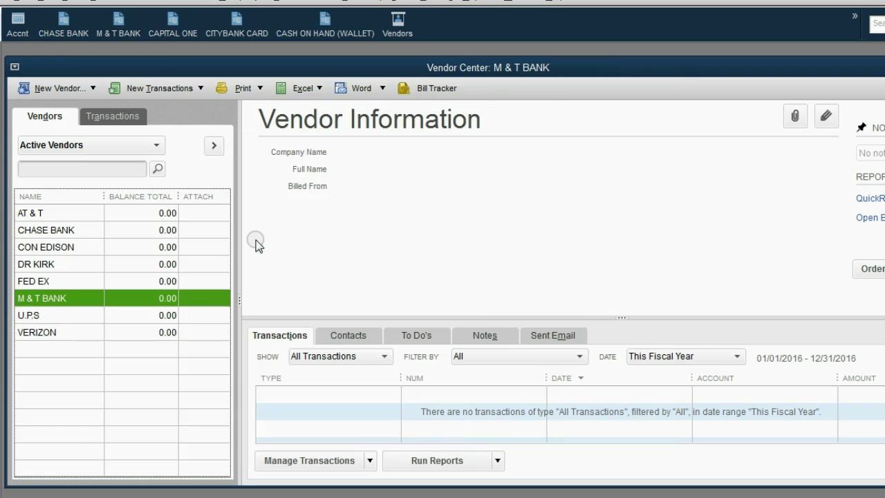
Step: View the expense accounts in the Chart of Accounts, including ELECTRIC EXP, and return to the Vendor Center
click(17, 22)
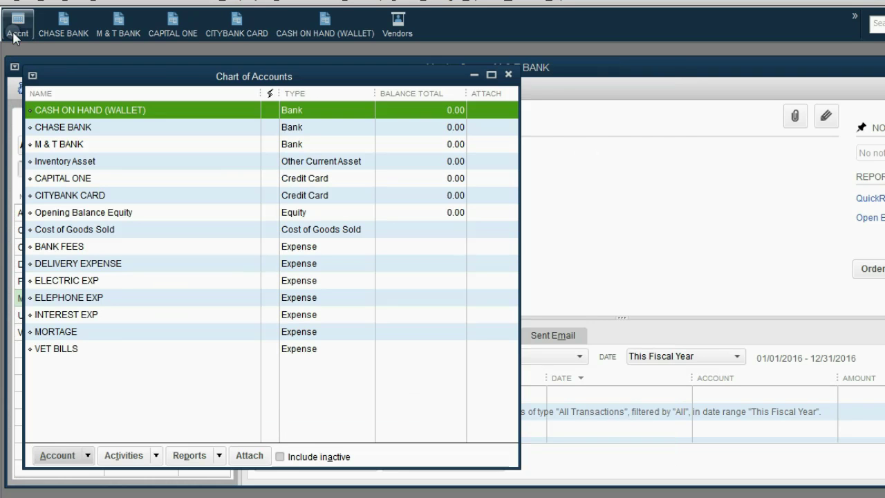
click(116, 281)
double_click(116, 281)
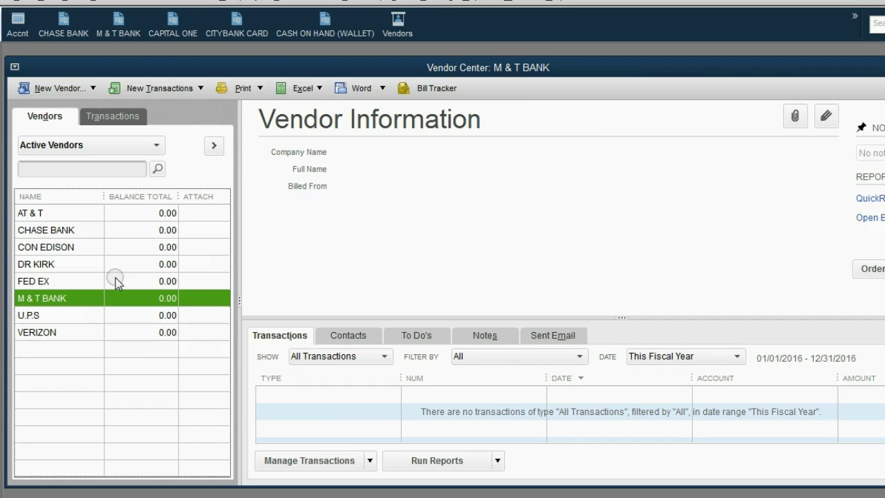